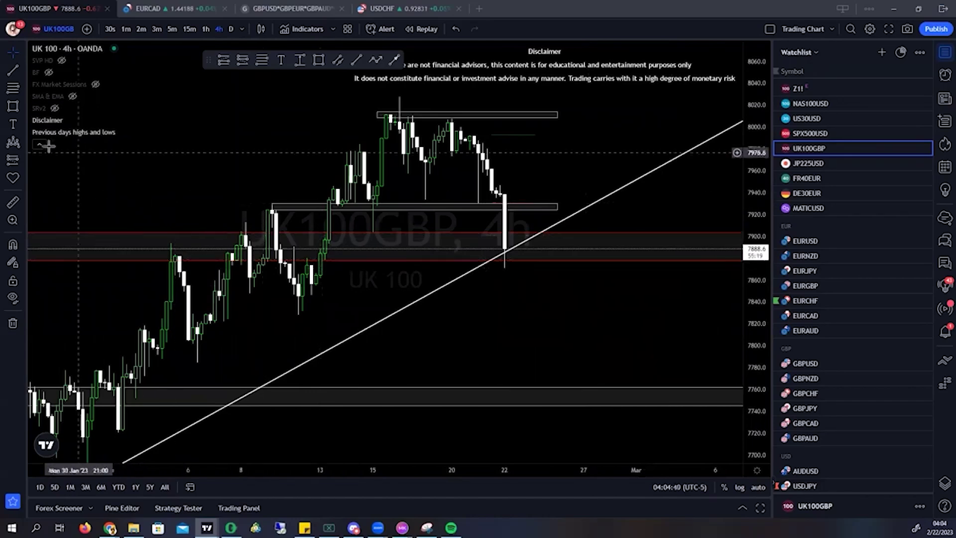
# Bring the Fibonacci retracement drawn in the empty area above the UK100GBP price action fully into view
pyautogui.moveTo(600, 177); pyautogui.dragTo(606, 268)
pyautogui.scroll(-3, 610, 219)
pyautogui.moveTo(754, 214); pyautogui.dragTo(754, 259)
pyautogui.scroll(-3, 682, 234)
pyautogui.moveTo(624, 119); pyautogui.dragTo(558, 443)
pyautogui.moveTo(618, 175); pyautogui.dragTo(608, 211)
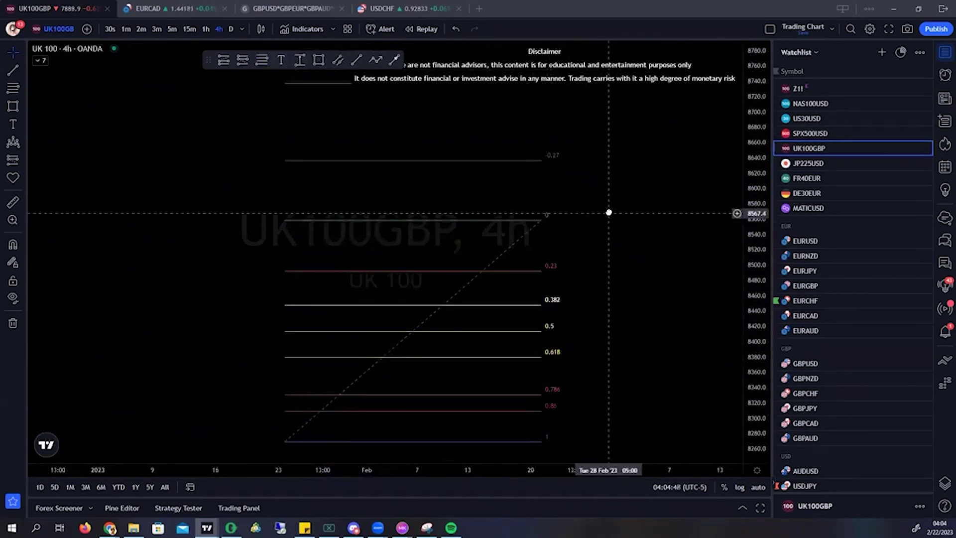
pyautogui.moveTo(753, 177); pyautogui.dragTo(753, 200)
pyautogui.scroll(1, 632, 211)
pyautogui.moveTo(632, 210); pyautogui.dragTo(651, 232)
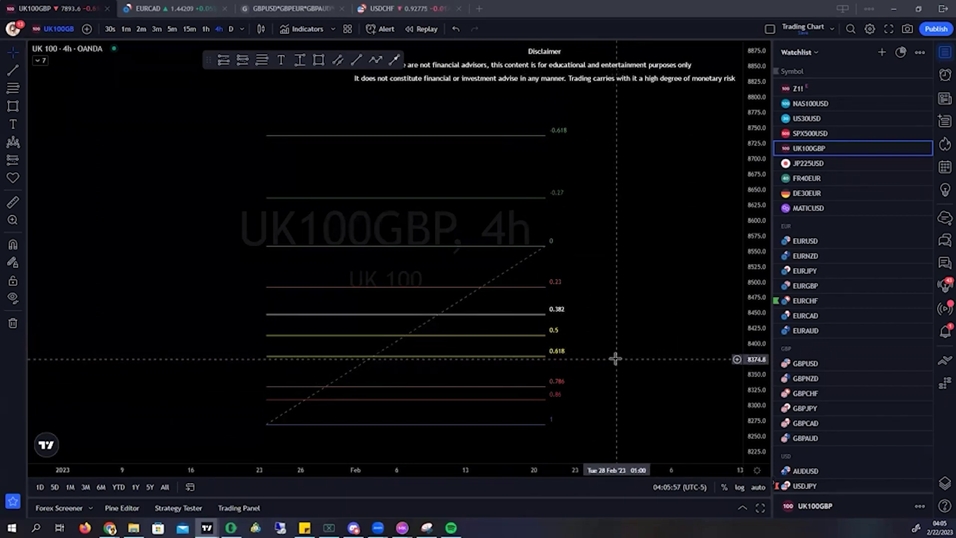
# Draw a path from Fibonacci level 1 up to level 0 and back down to 1, and narrow it by moving its peak and end earlier
pyautogui.click(375, 60)
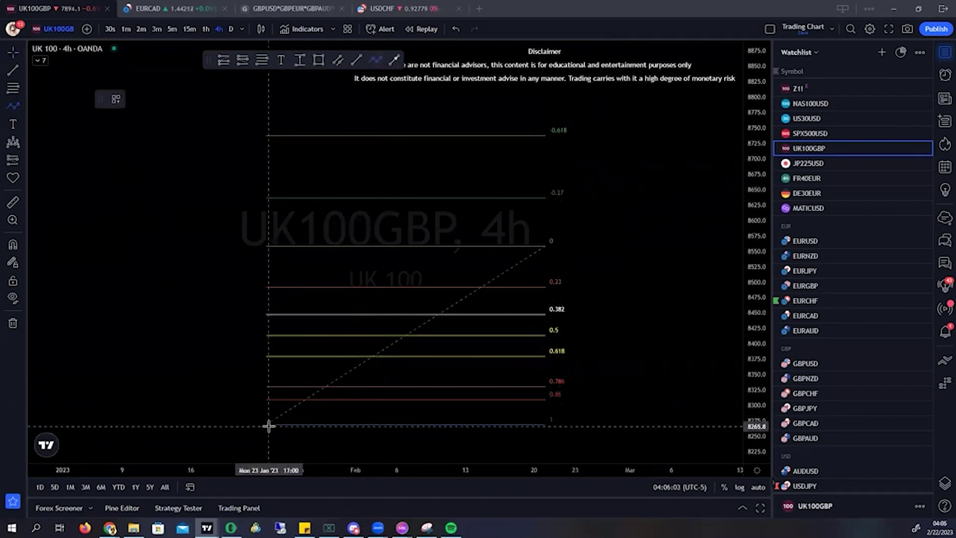
pyautogui.click(266, 425)
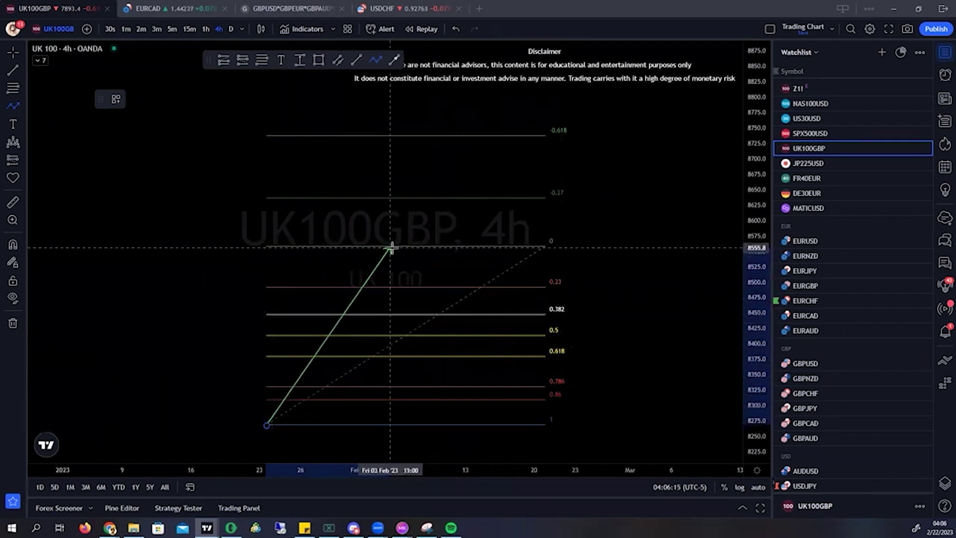
pyautogui.click(415, 284)
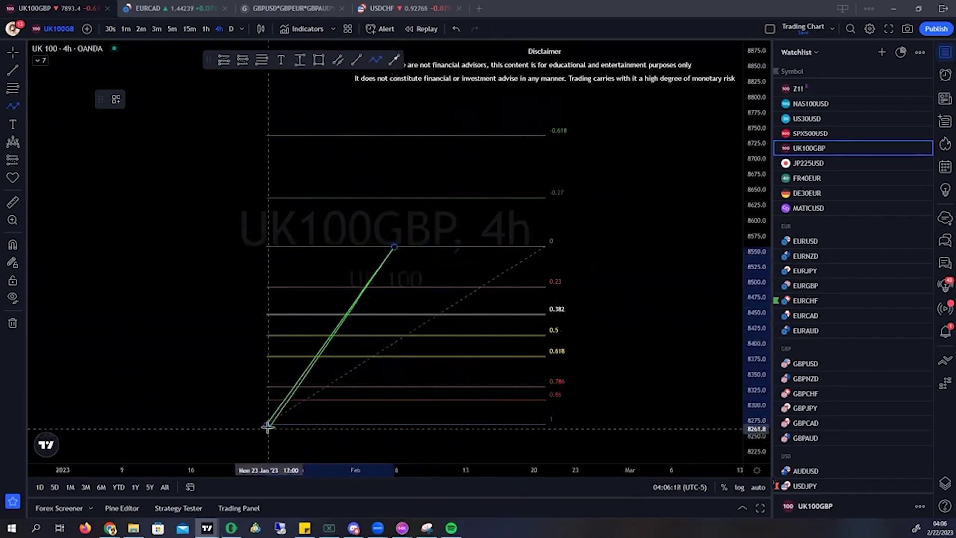
pyautogui.click(456, 425)
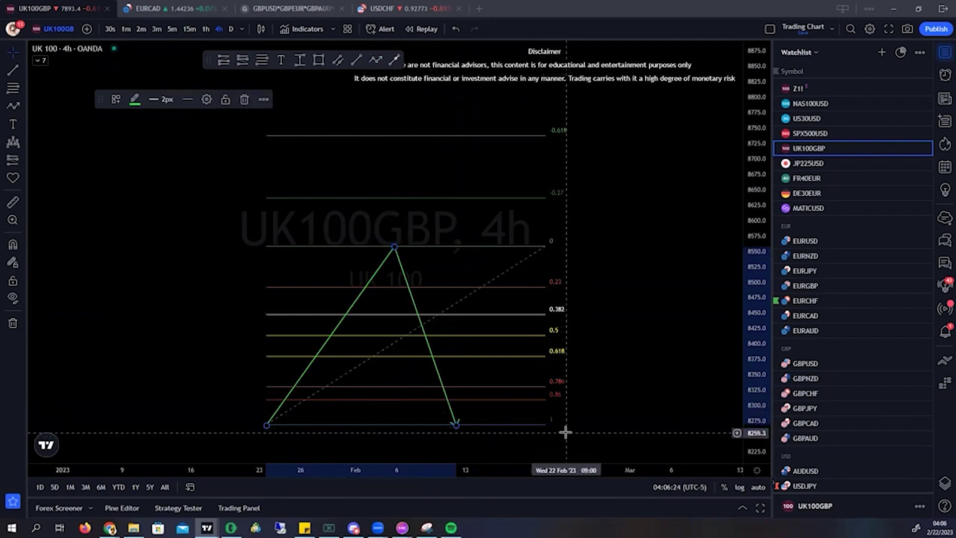
pyautogui.moveTo(395, 247); pyautogui.dragTo(291, 247)
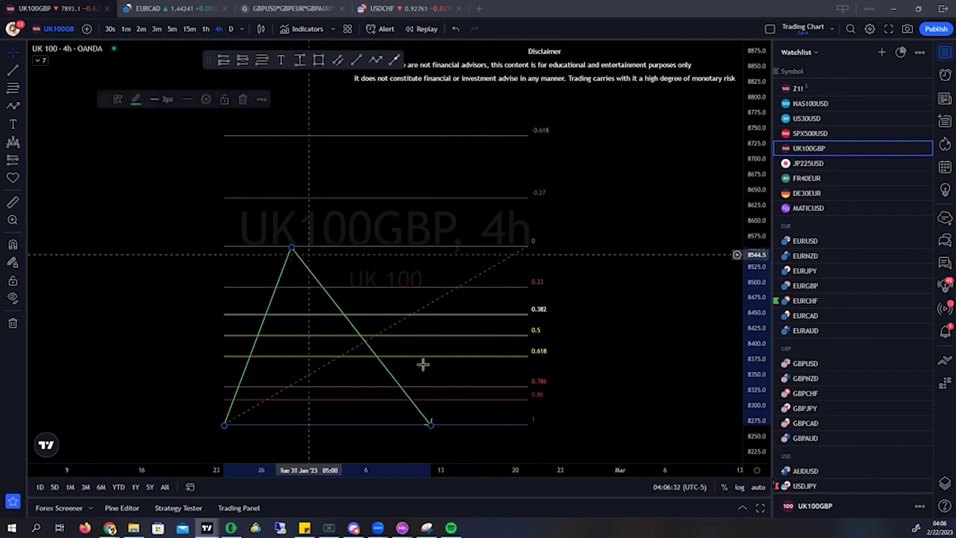
pyautogui.moveTo(431, 424)
pyautogui.mouseDown()
pyautogui.moveTo(316, 423)
pyautogui.moveTo(346, 424)
pyautogui.mouseUp()
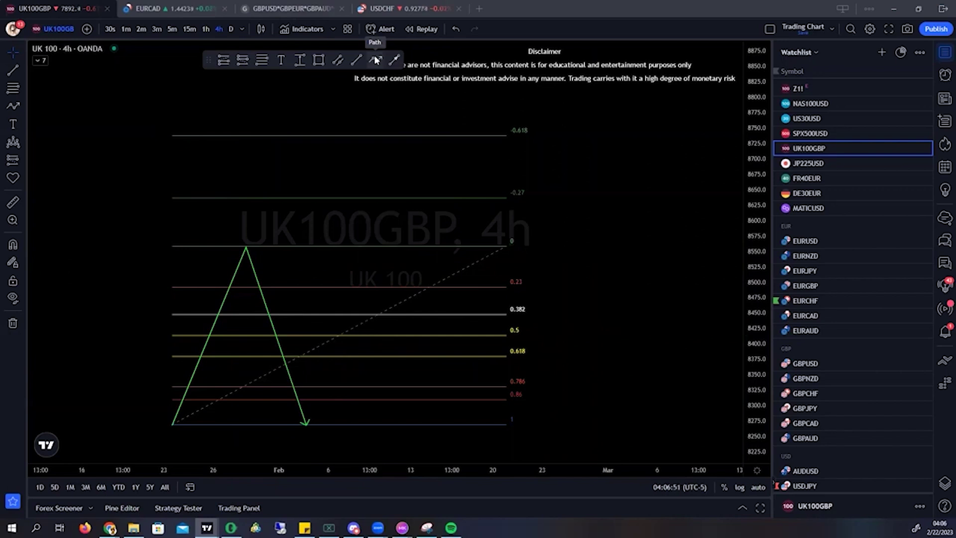
# Draw a second path rising from level 1 to 0, pulling back to 0.382 and extending above the -0.618 level
pyautogui.click(376, 60)
pyautogui.click(232, 426)
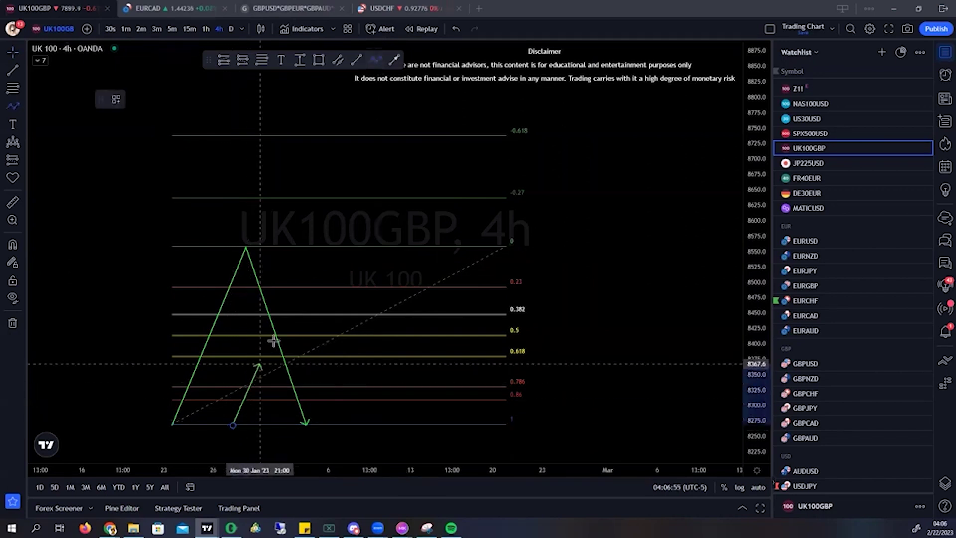
pyautogui.click(303, 243)
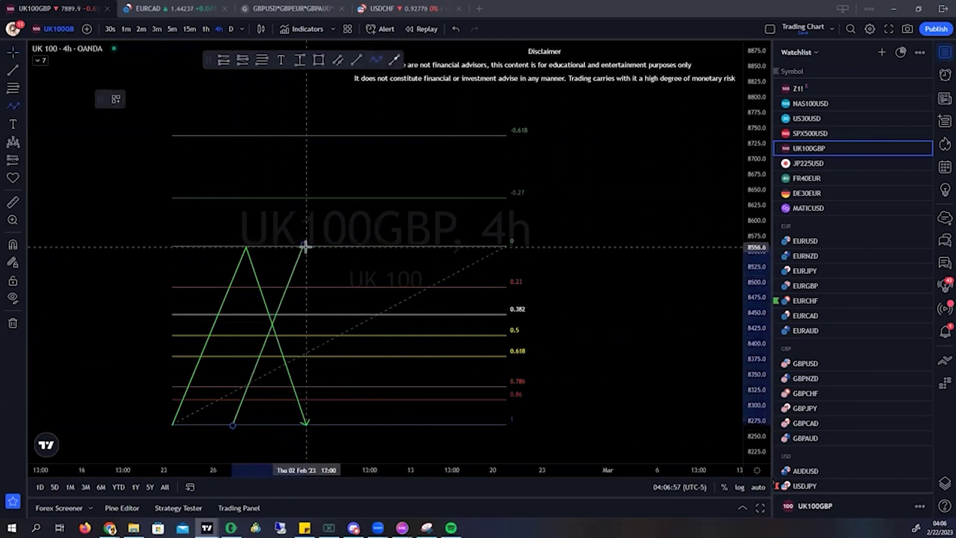
pyautogui.click(345, 314)
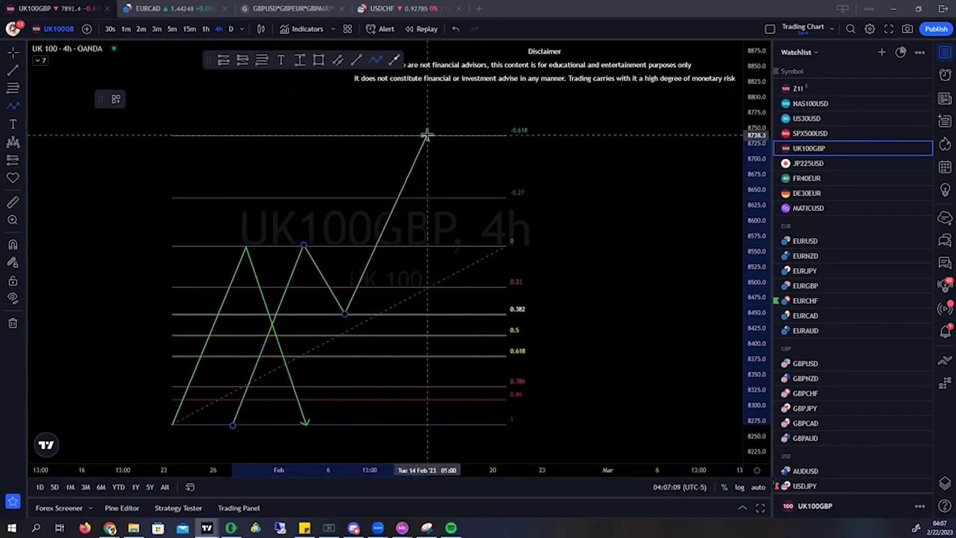
pyautogui.click(448, 92)
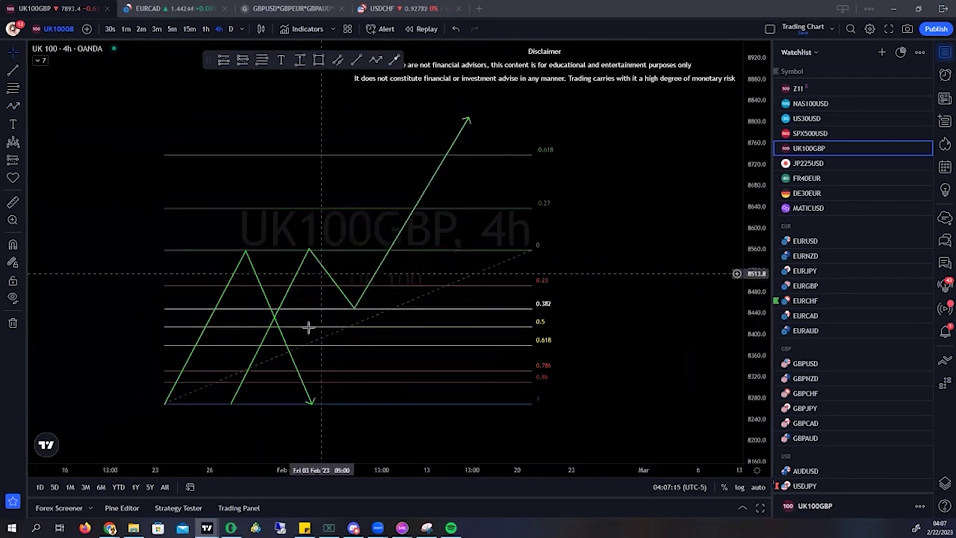
pyautogui.click(338, 291)
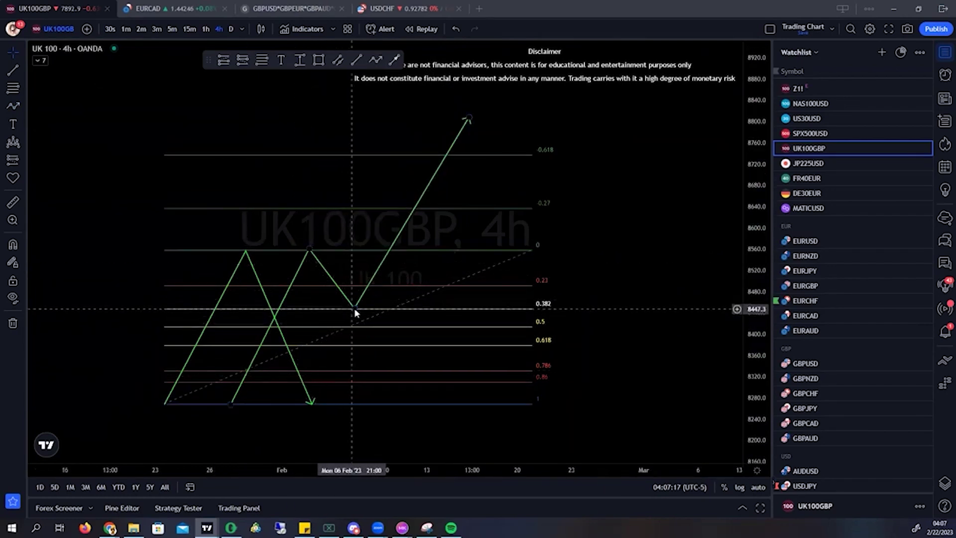
pyautogui.click(506, 132)
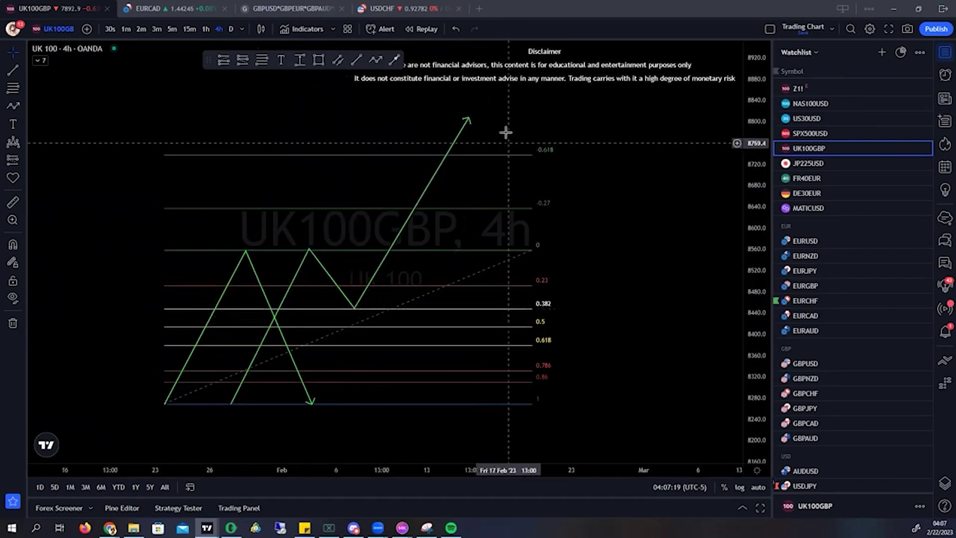
# Draw a third path rising from level 1 to 0, pulling back between 0.5 and 0.618, and ending at -0.618
pyautogui.click(376, 59)
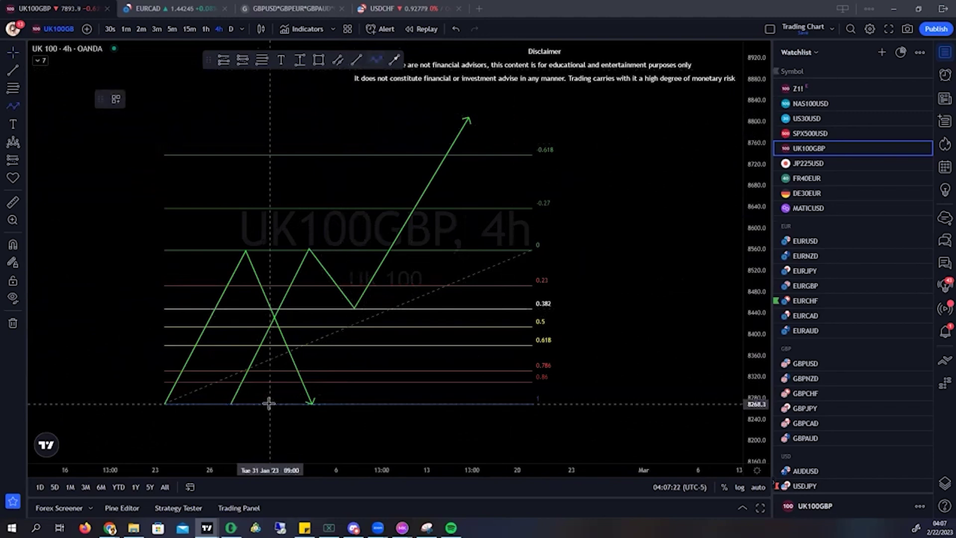
pyautogui.click(269, 403)
pyautogui.click(345, 249)
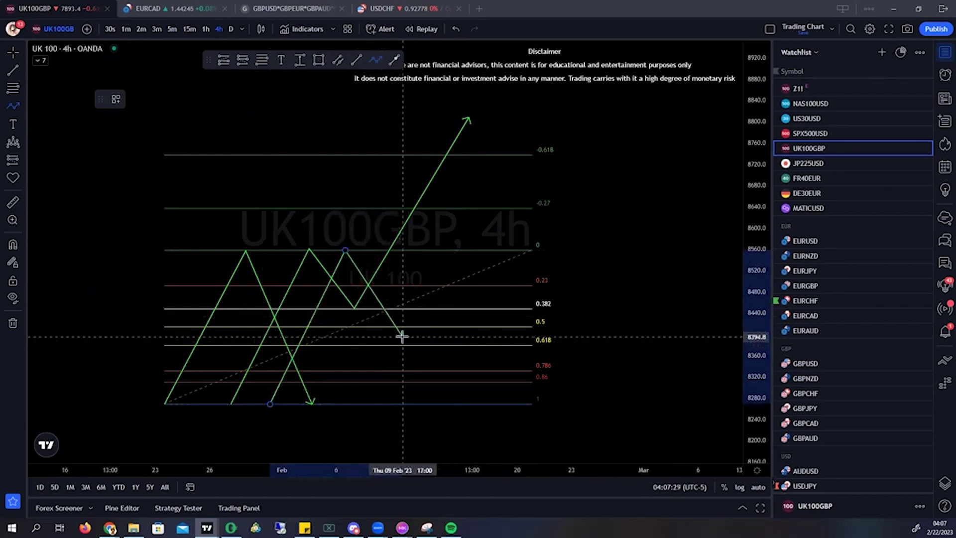
pyautogui.click(402, 337)
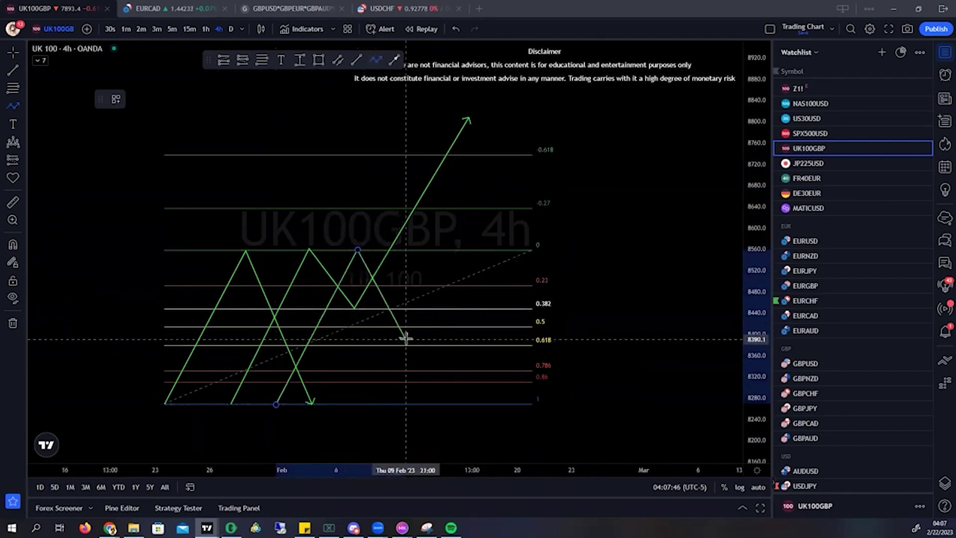
pyautogui.click(406, 339)
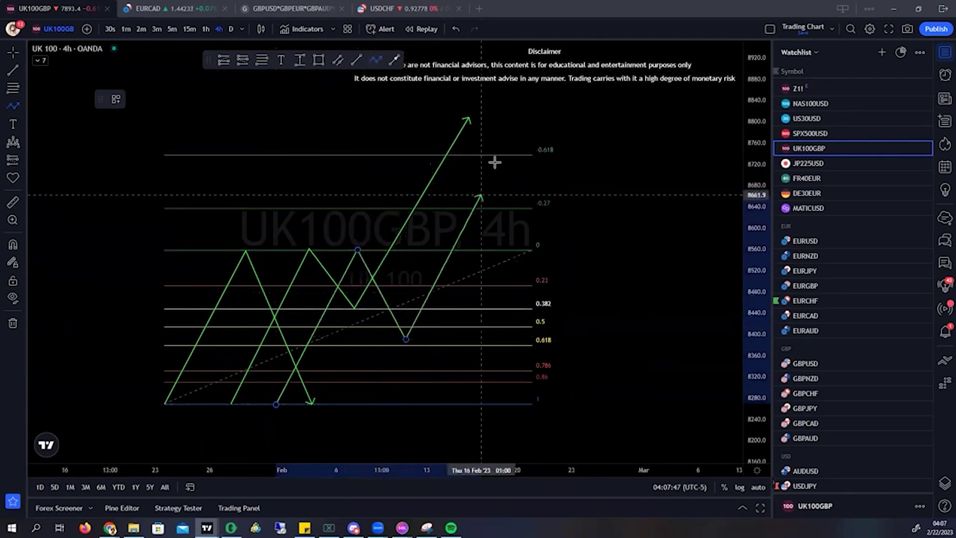
pyautogui.doubleClick(499, 154)
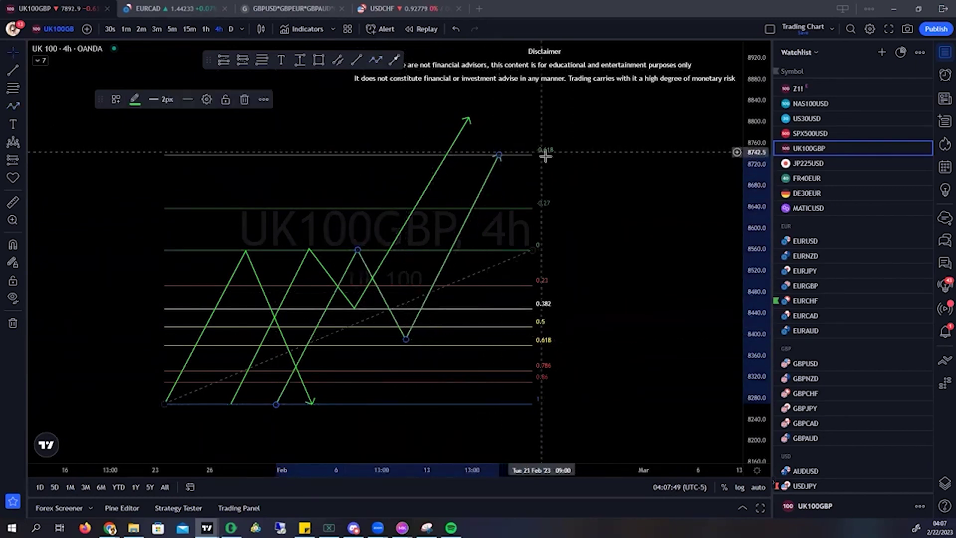
# Draw a fourth path rising from level 1 to 0, pulling back between 0.786 and 0.86, and ending at -0.27
pyautogui.click(376, 60)
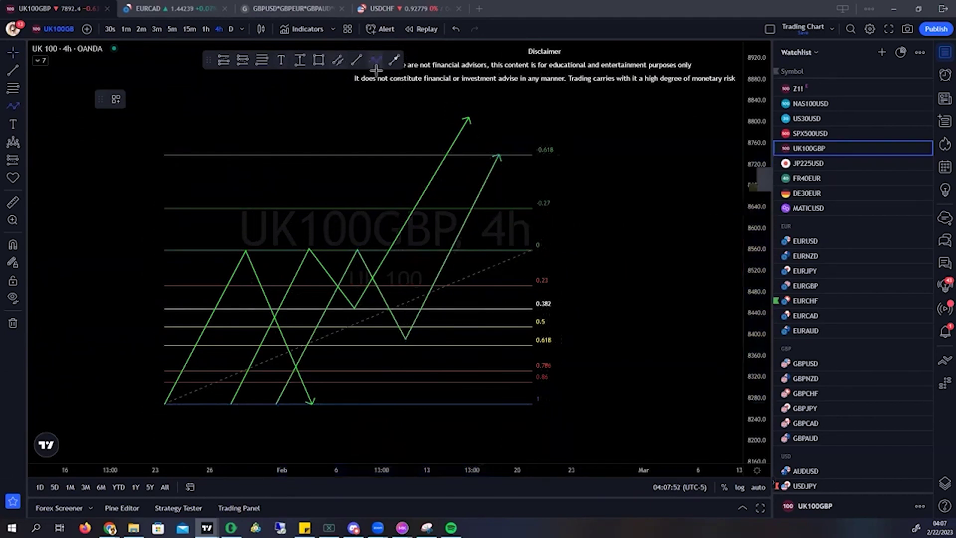
pyautogui.click(327, 405)
pyautogui.click(421, 251)
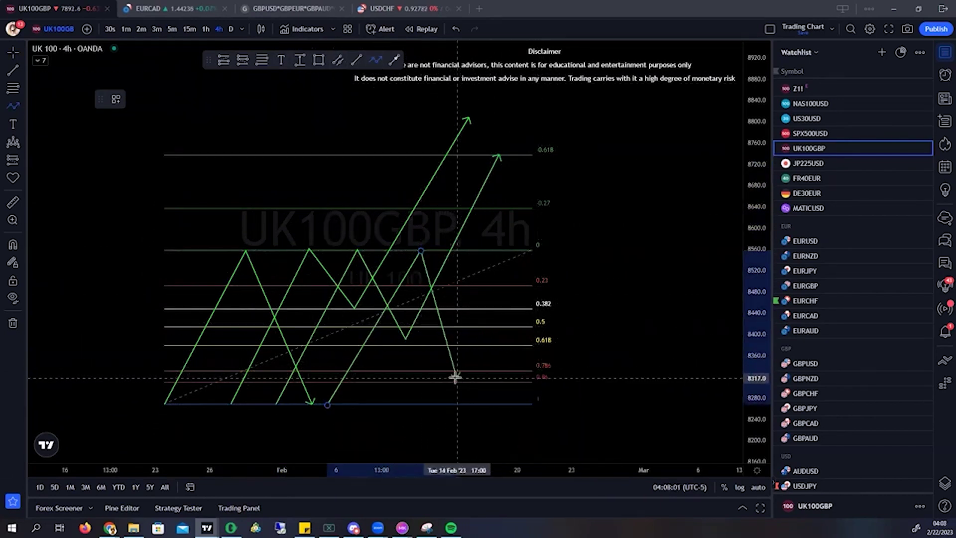
pyautogui.click(484, 375)
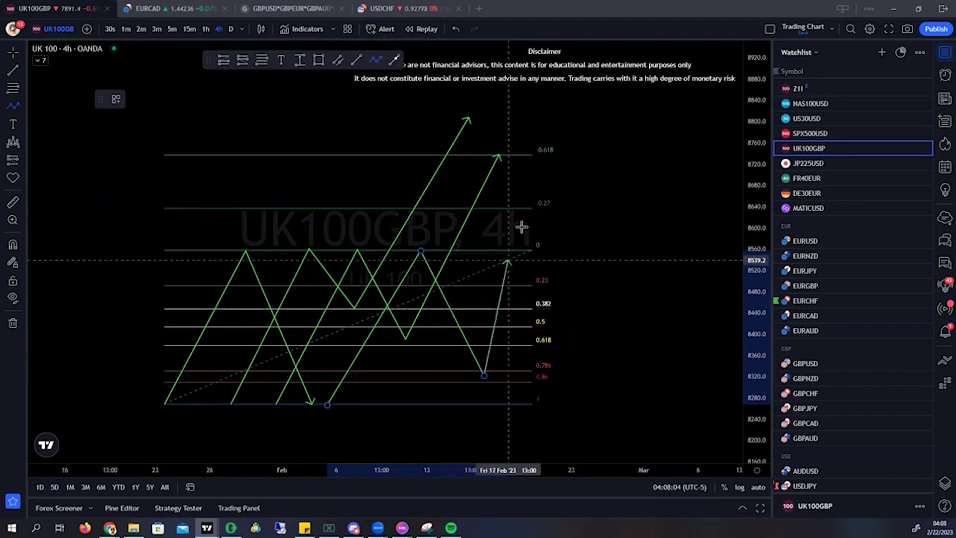
pyautogui.doubleClick(562, 209)
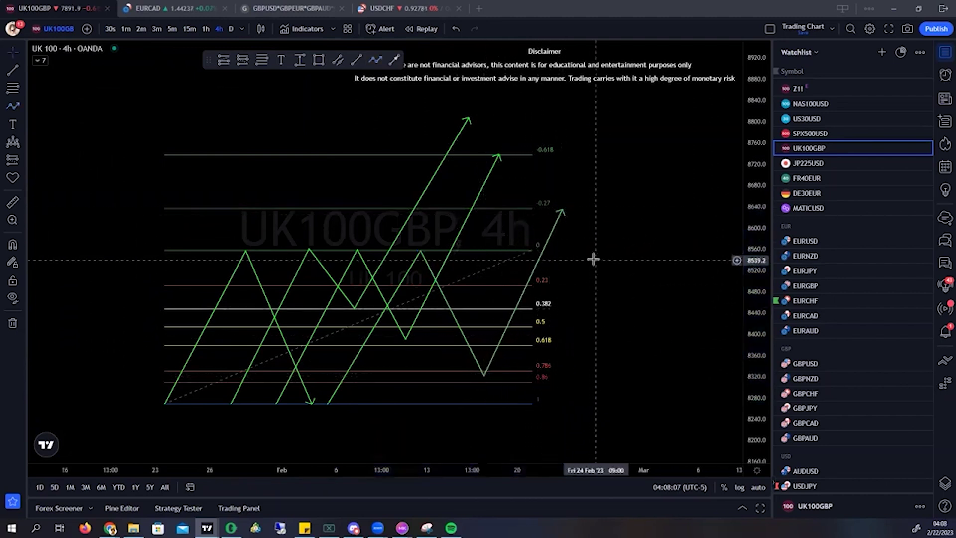
# Draw a fifth path rising from level 1 to 0, returning to 1, climbing back to 0 and ending below level 1
pyautogui.scroll(1, 589, 256)
pyautogui.click(377, 62)
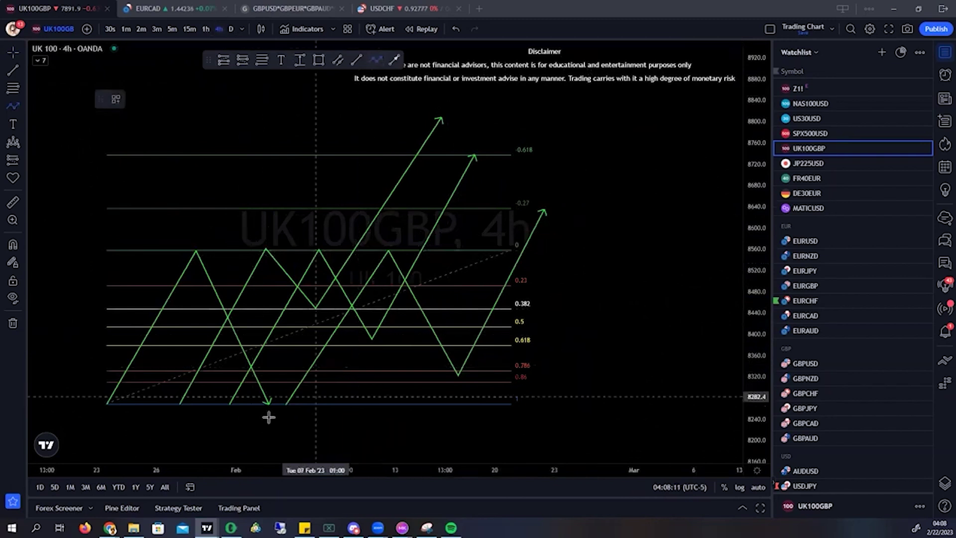
pyautogui.click(391, 405)
pyautogui.click(475, 301)
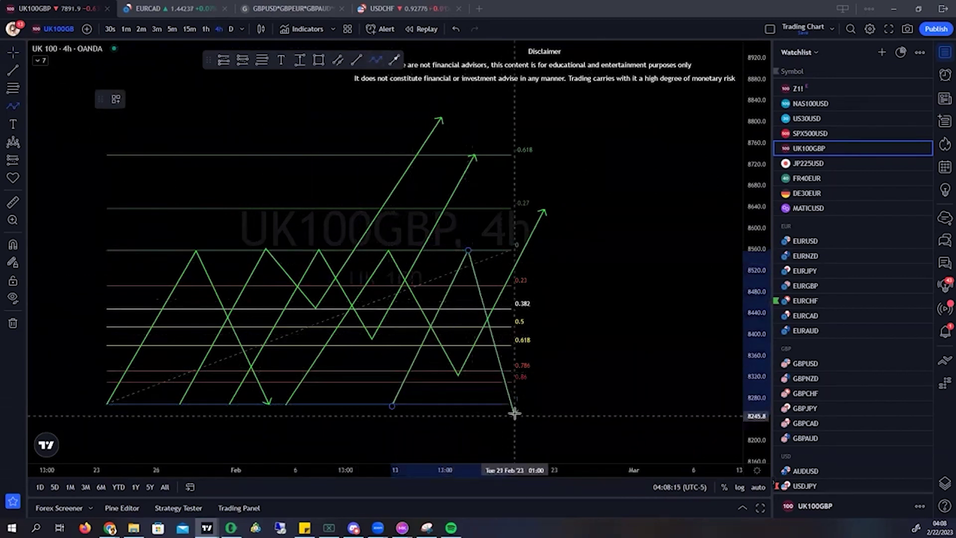
pyautogui.click(520, 391)
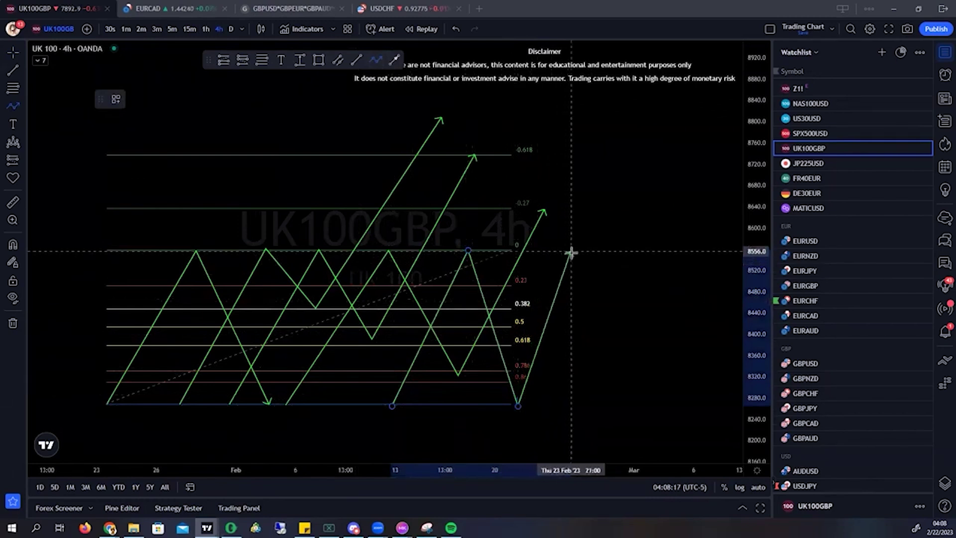
pyautogui.click(577, 252)
pyautogui.doubleClick(633, 453)
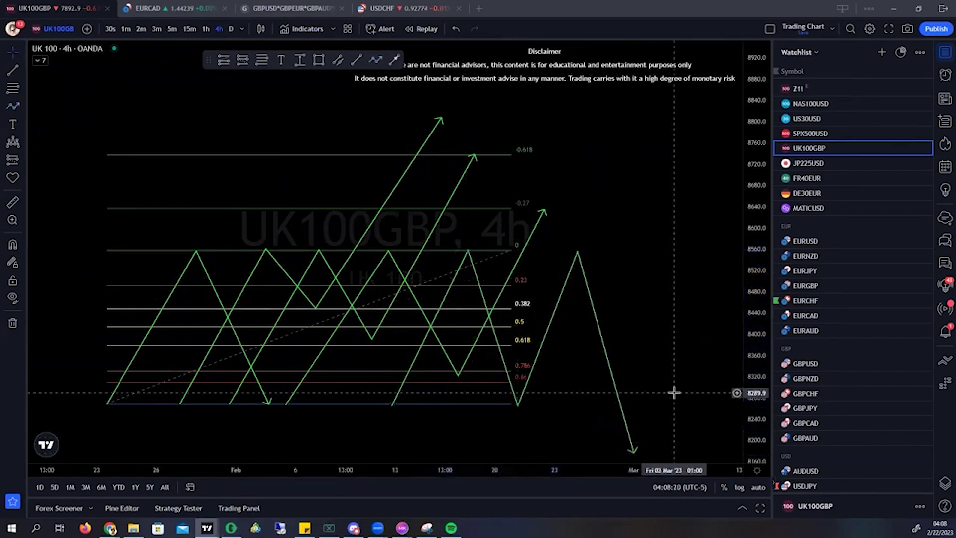
# Add a size 24 text label "A" below the starting point of the first path
pyautogui.scroll(-2, 548, 359)
pyautogui.moveTo(472, 139); pyautogui.dragTo(457, 128)
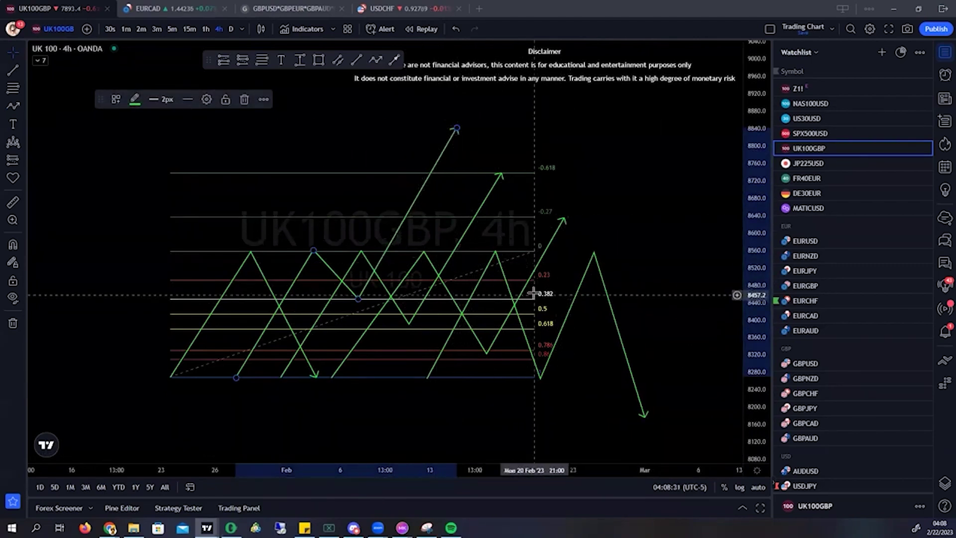
pyautogui.moveTo(96, 101); pyautogui.dragTo(684, 432)
pyautogui.scroll(2, 631, 348)
pyautogui.scroll(-2, 617, 344)
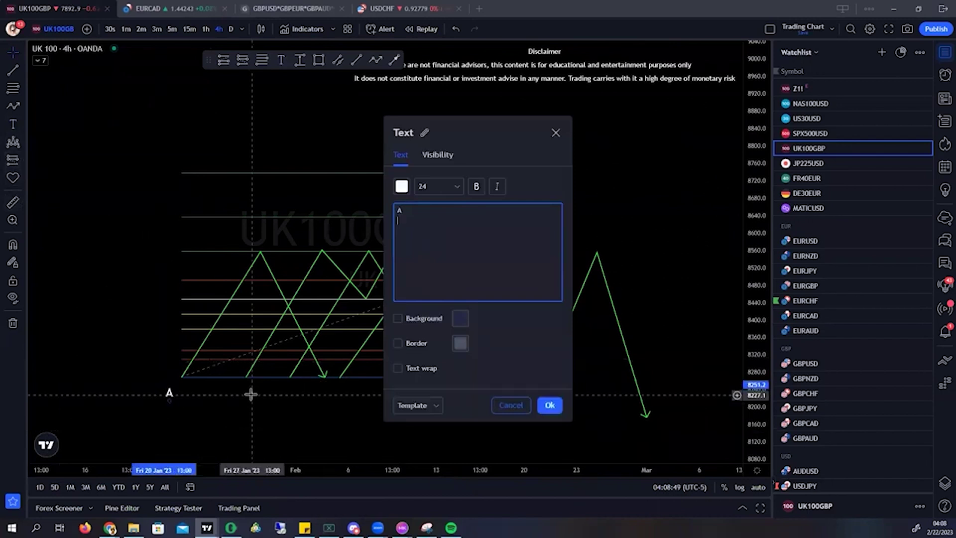
pyautogui.click(550, 405)
pyautogui.click(215, 397)
# Place a copy of the A label above the first path's peak and change its text to "B"
pyautogui.moveTo(170, 402); pyautogui.dragTo(268, 241)
pyautogui.doubleClick(268, 241)
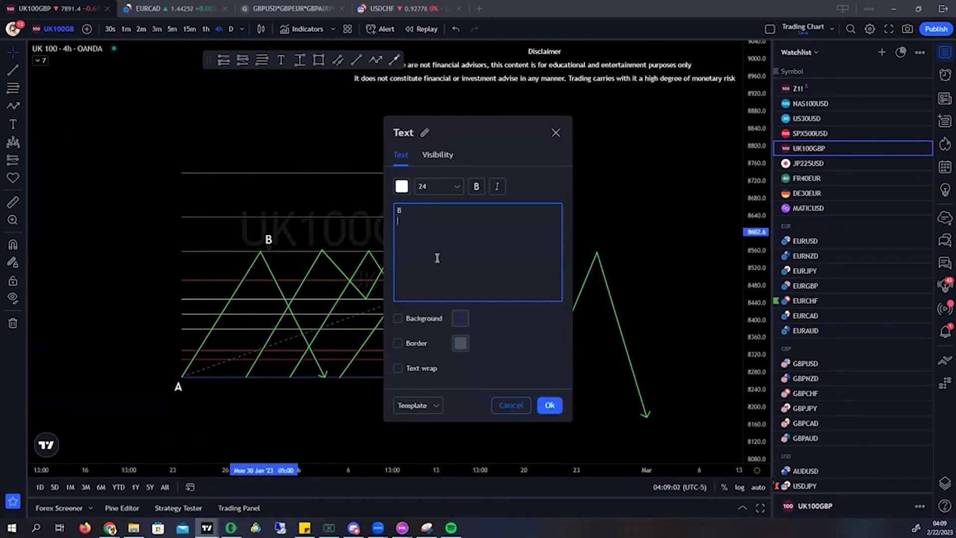
pyautogui.write('B')
pyautogui.click(550, 405)
pyautogui.moveTo(268, 240); pyautogui.dragTo(263, 241)
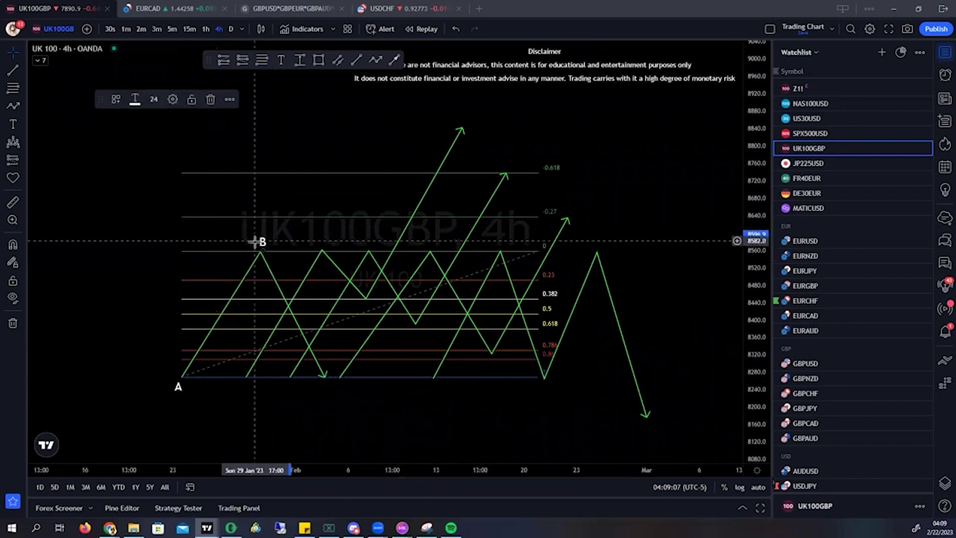
pyautogui.click(252, 247)
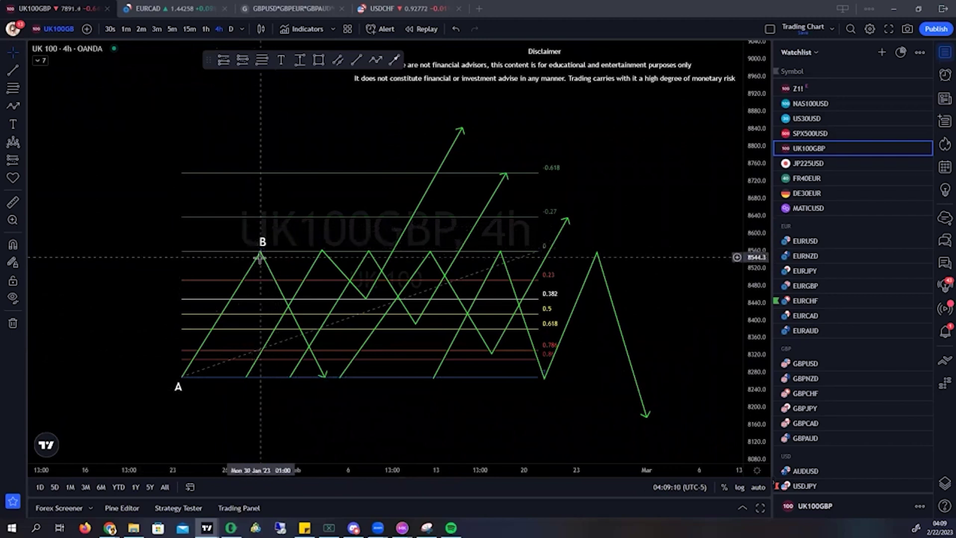
# Add a "C" label and position A, B and C at the start, peak and pullback low of the third path
pyautogui.hotkey('ctrl', 'v')
pyautogui.moveTo(181, 371); pyautogui.dragTo(328, 393)
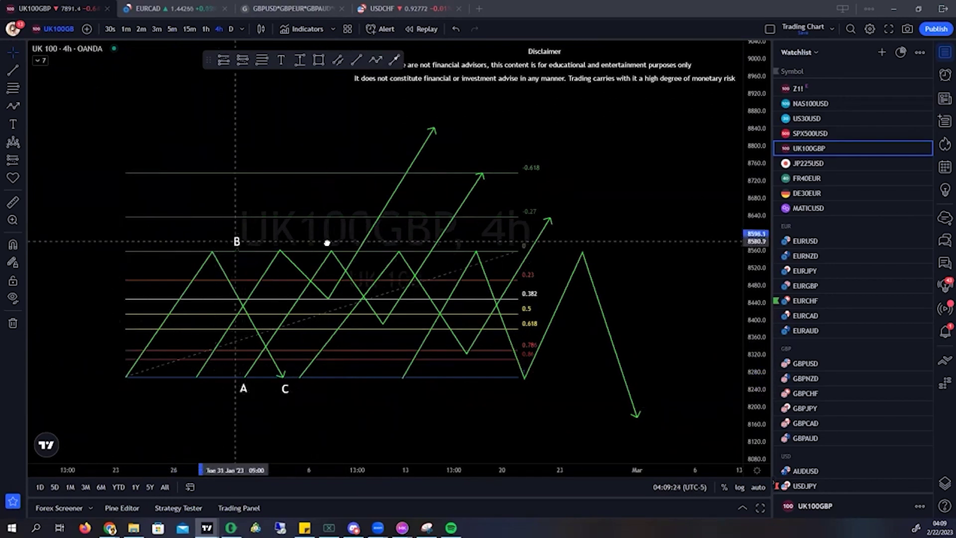
pyautogui.moveTo(235, 242); pyautogui.dragTo(330, 244)
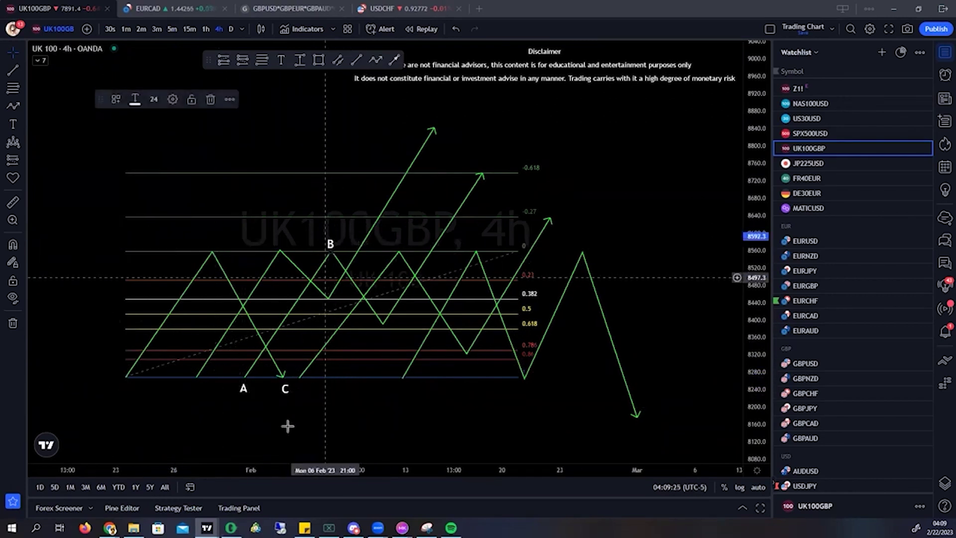
pyautogui.moveTo(287, 392); pyautogui.dragTo(384, 337)
# Delete the other paths, keeping only the labelled one that pulls back between the 0.5 and 0.618 levels
pyautogui.click(383, 268)
pyautogui.press('Delete')
pyautogui.click(465, 266)
pyautogui.press('Delete')
pyautogui.click(336, 292)
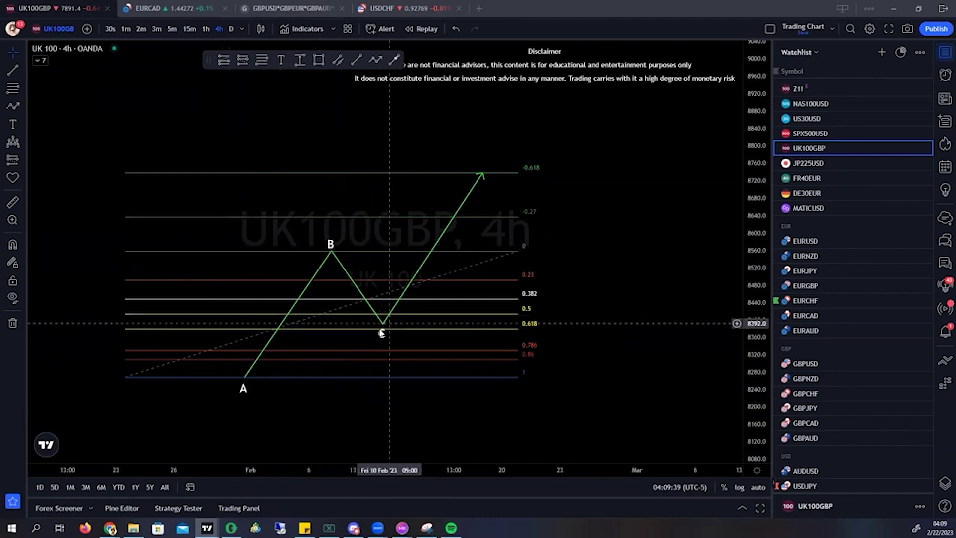
# Place a copy of the A label at the path's arrow tip and change its text to "D"
pyautogui.hotkey('ctrl', 'v')
pyautogui.moveTo(179, 368); pyautogui.dragTo(487, 162)
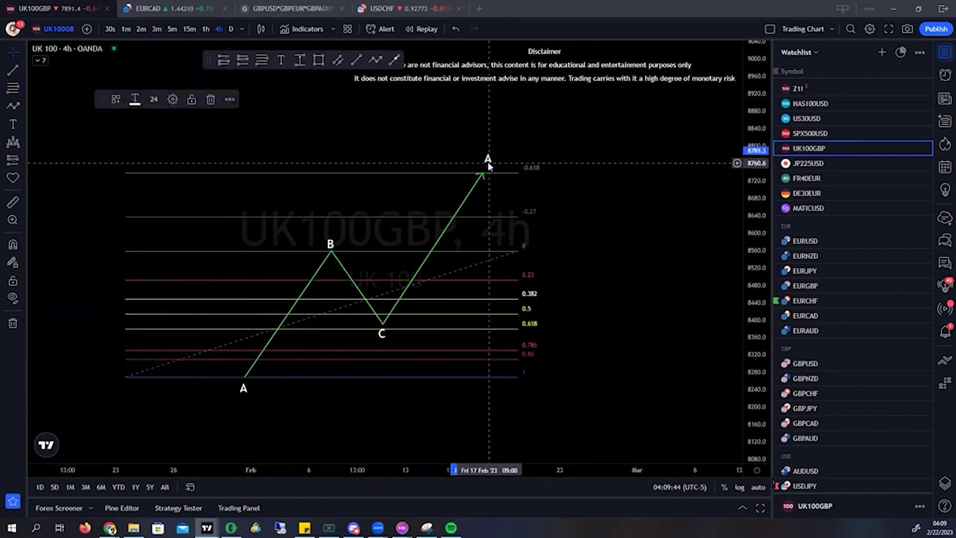
pyautogui.doubleClick(488, 163)
pyautogui.write('D')
pyautogui.click(550, 405)
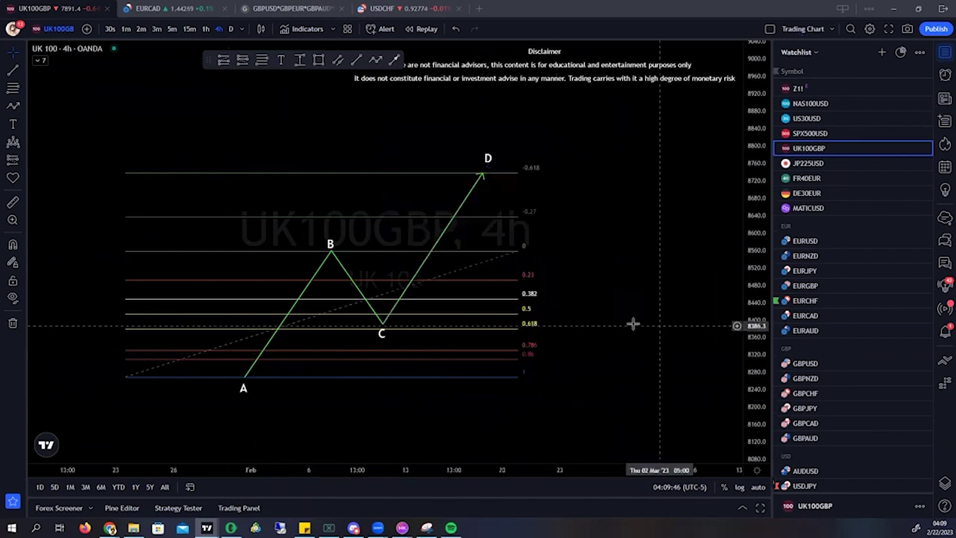
# Move label A to the path's pullback low and B to its arrow tip, setting C and D aside beyond the path
pyautogui.scroll(1, 587, 257)
pyautogui.moveTo(587, 257); pyautogui.dragTo(668, 250)
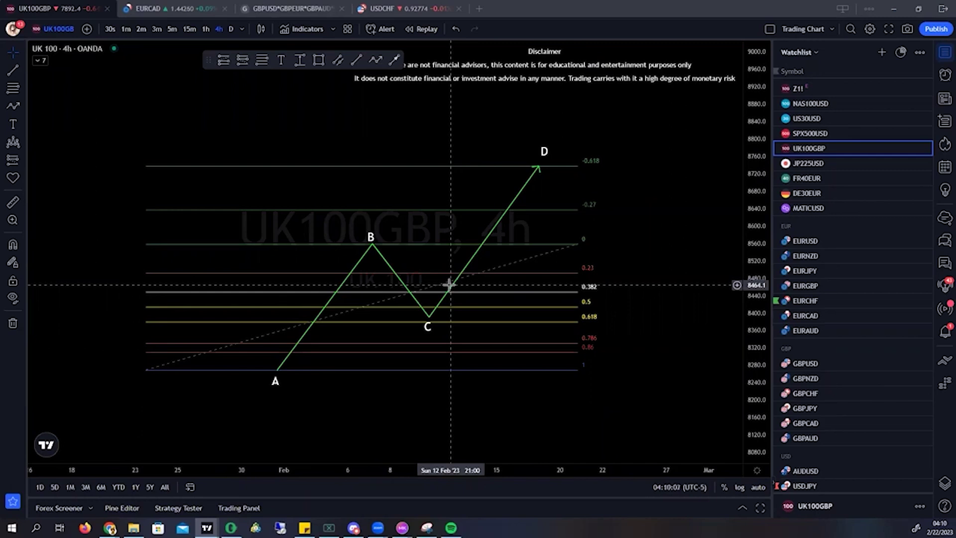
pyautogui.moveTo(276, 384); pyautogui.dragTo(418, 332)
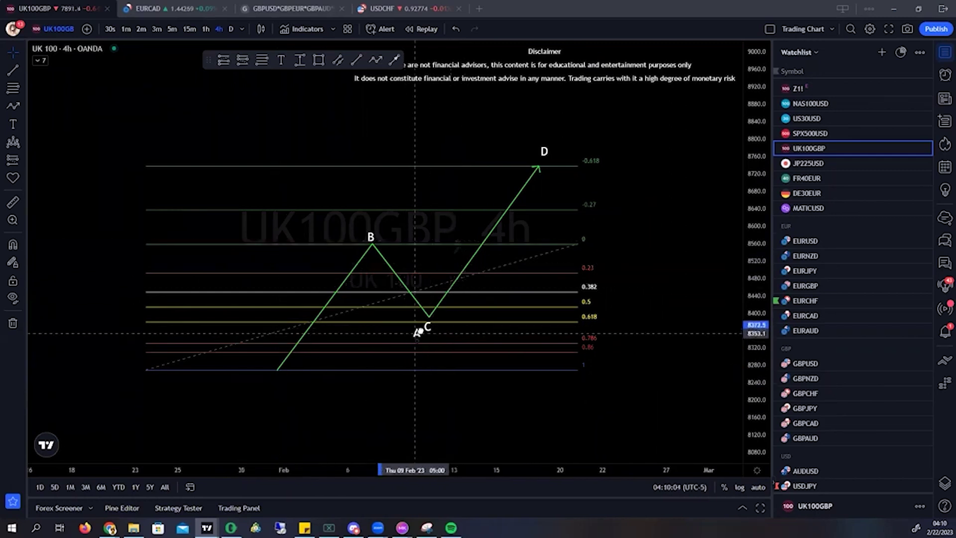
pyautogui.moveTo(372, 237); pyautogui.dragTo(629, 150)
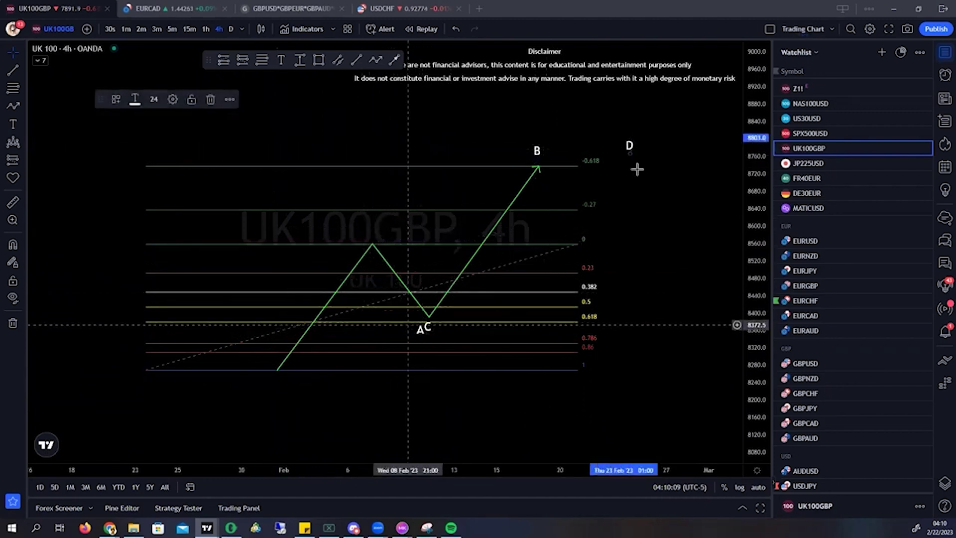
pyautogui.moveTo(428, 328); pyautogui.dragTo(647, 339)
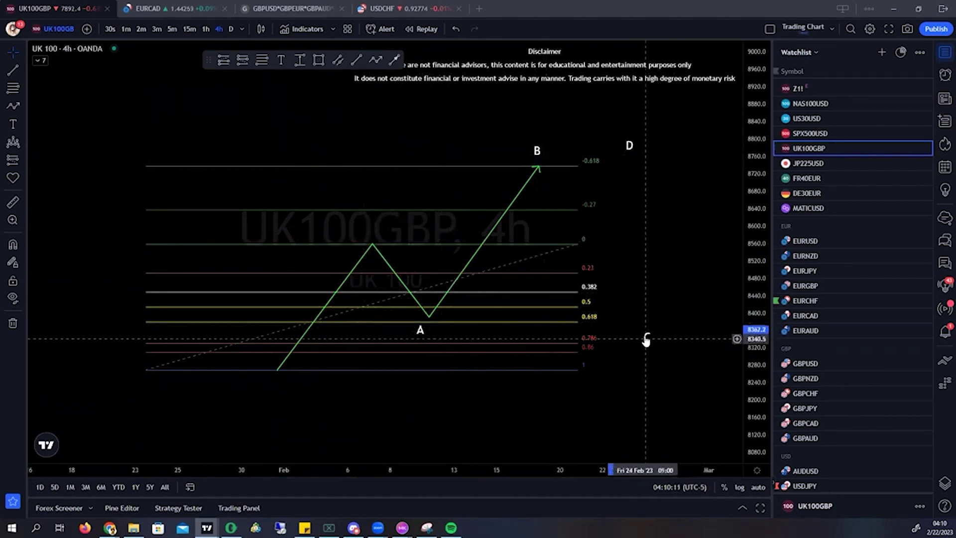
# Draw a second path from the arrow tip at B down to a pullback low and up to a new, higher peak
pyautogui.click(376, 59)
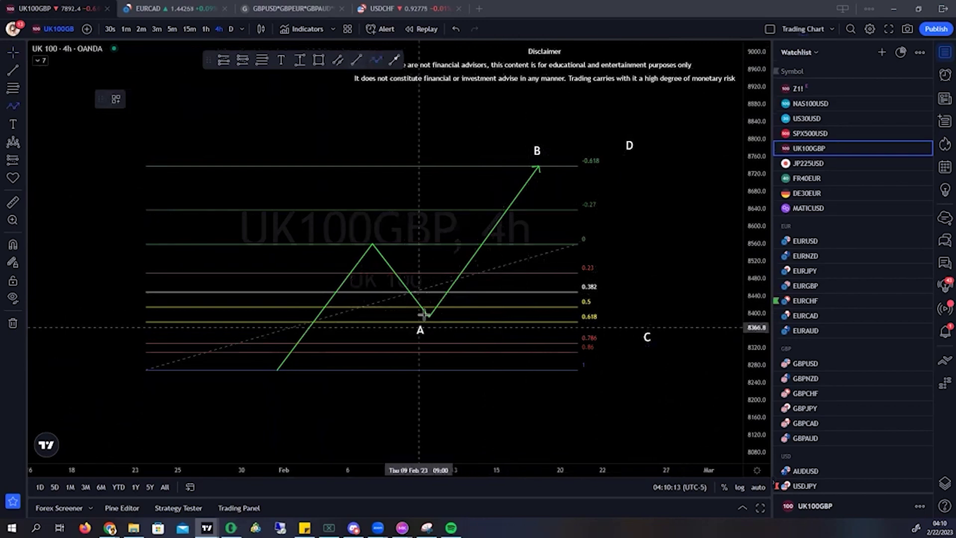
pyautogui.click(536, 171)
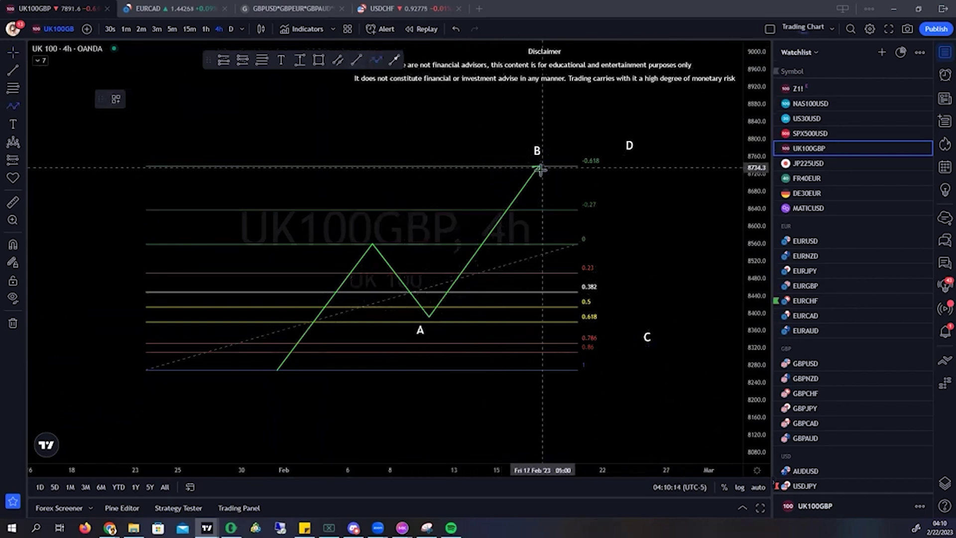
pyautogui.click(596, 260)
pyautogui.click(723, 94)
pyautogui.press('Escape')
# Position label C below the new path's pullback low and label D beside its arrow tip
pyautogui.scroll(1, 714, 211)
pyautogui.moveTo(701, 222); pyautogui.dragTo(649, 225)
pyautogui.moveTo(588, 339); pyautogui.dragTo(533, 269)
pyautogui.moveTo(566, 147); pyautogui.dragTo(683, 102)
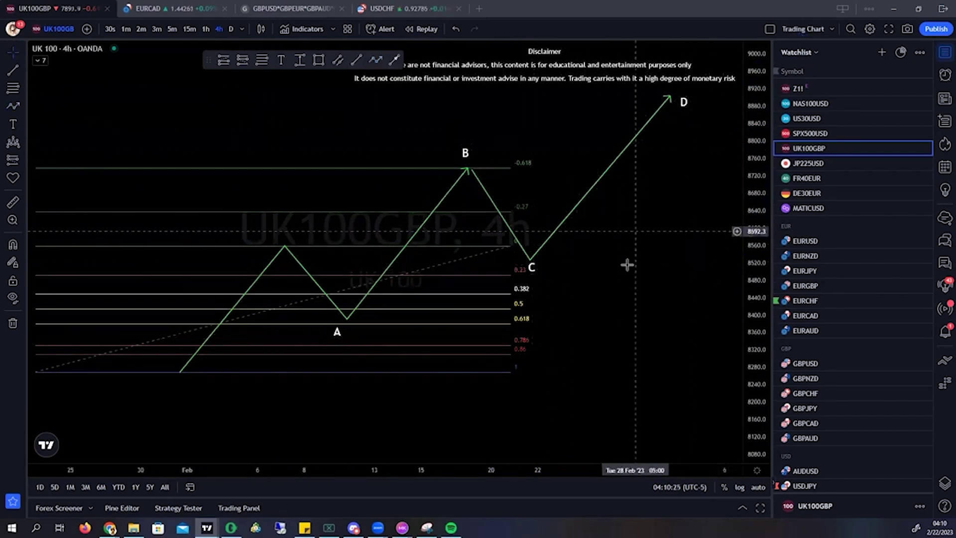
# Draw a Fibonacci retracement from A to B and shorten the earlier retracement so it ends just past A
pyautogui.click(263, 63)
pyautogui.click(351, 319)
pyautogui.click(587, 167)
pyautogui.click(497, 373)
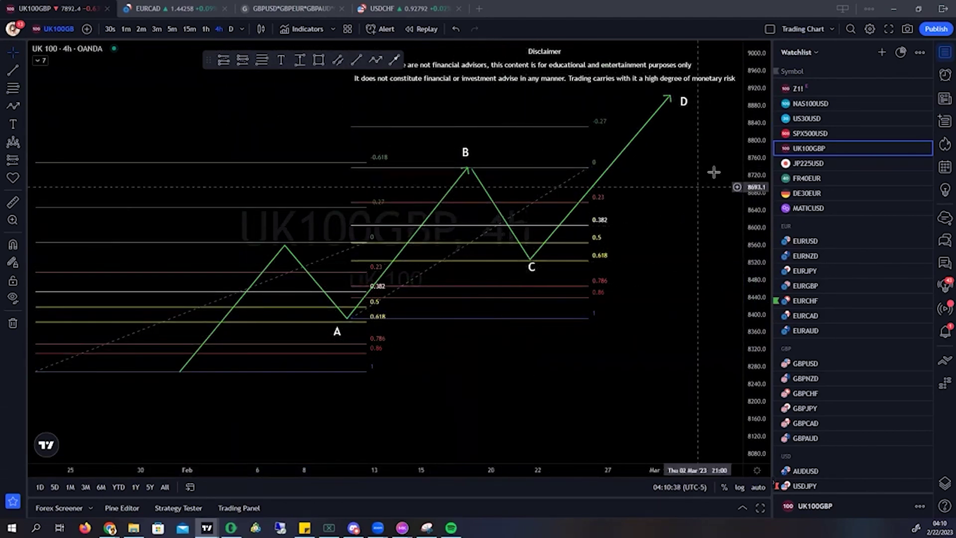
# Draw a Fibonacci retracement from the low at C to the peak at D
pyautogui.moveTo(749, 170)
pyautogui.mouseDown()
pyautogui.moveTo(750, 187)
pyautogui.moveTo(648, 251)
pyautogui.mouseUp()
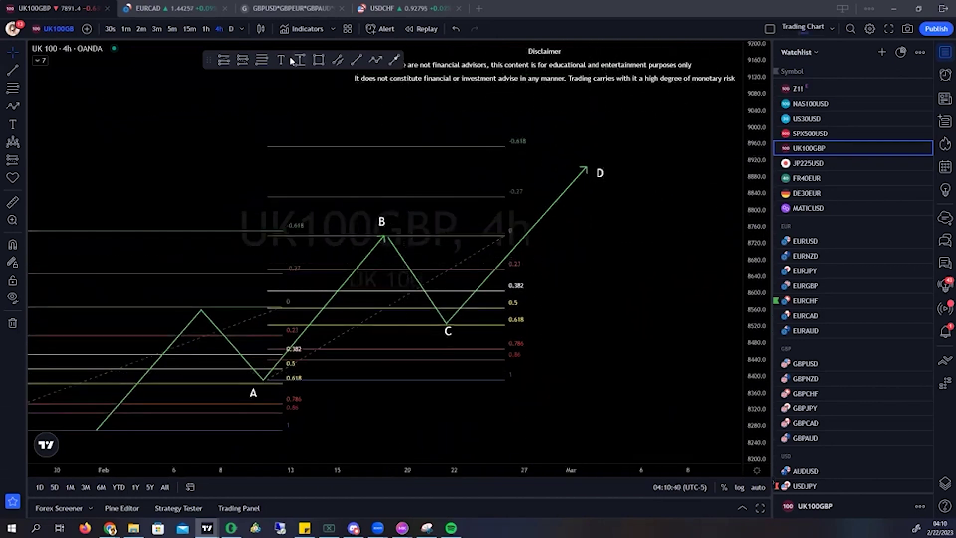
pyautogui.click(447, 325)
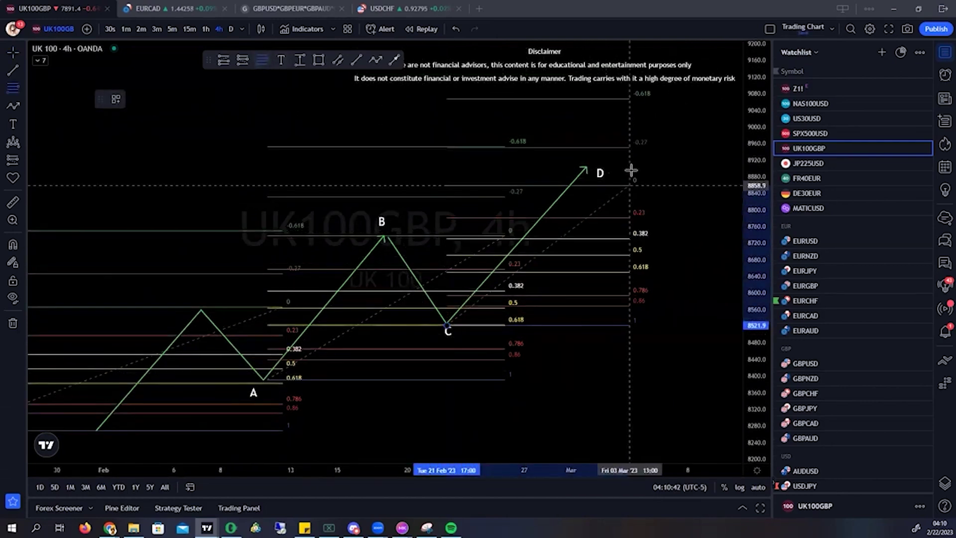
pyautogui.click(641, 165)
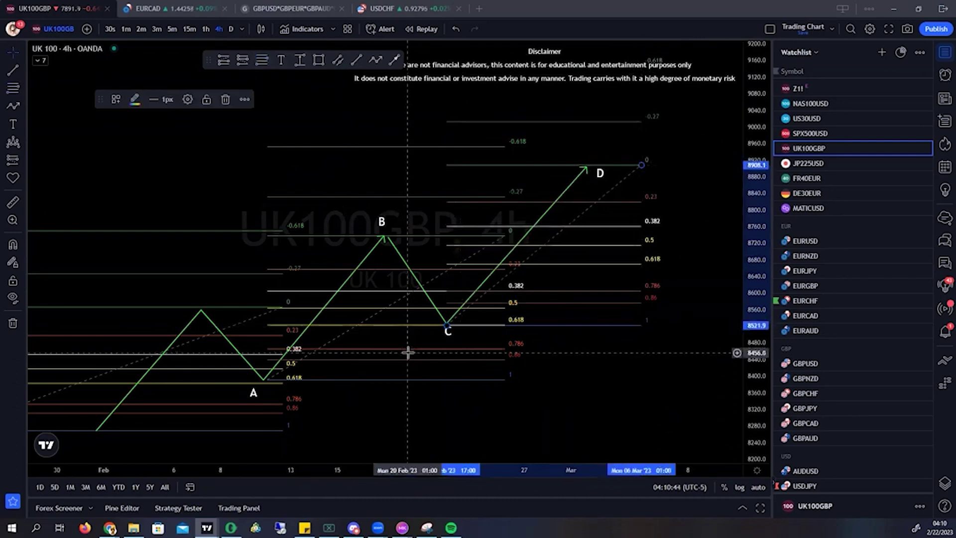
# On the EURUSD daily chart, draw a Fibonacci retracement from the 10 February 2022 high to the March low
pyautogui.scroll(-3, 603, 444)
pyautogui.scroll(-2, 603, 444)
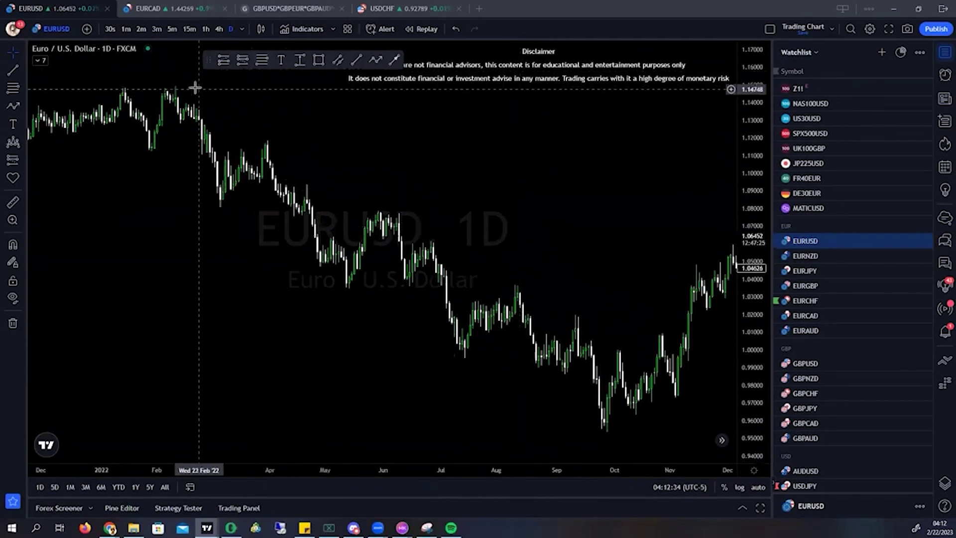
pyautogui.click(176, 86)
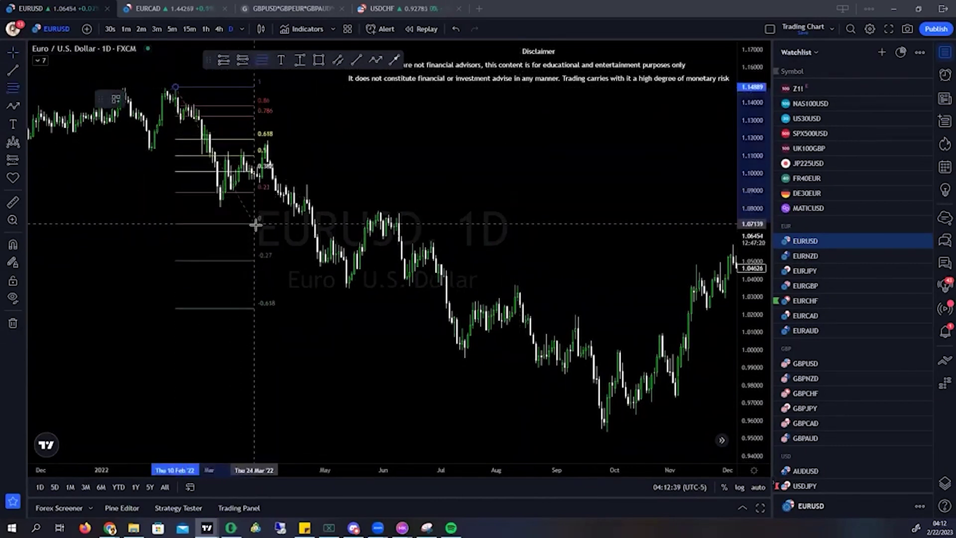
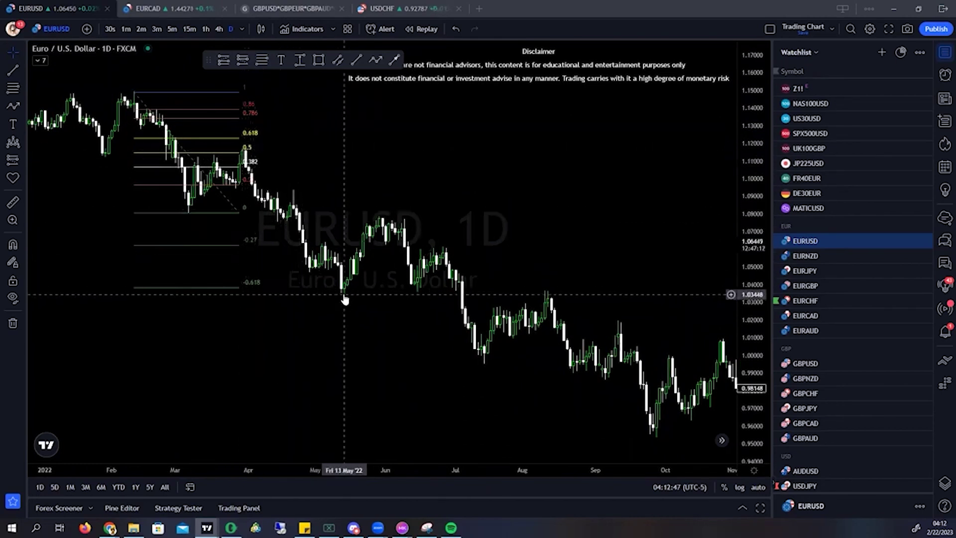
# Draw a Fibonacci retracement from the 31 March 2022 high to the mid-May low and extend its levels to 30 May
pyautogui.click(264, 62)
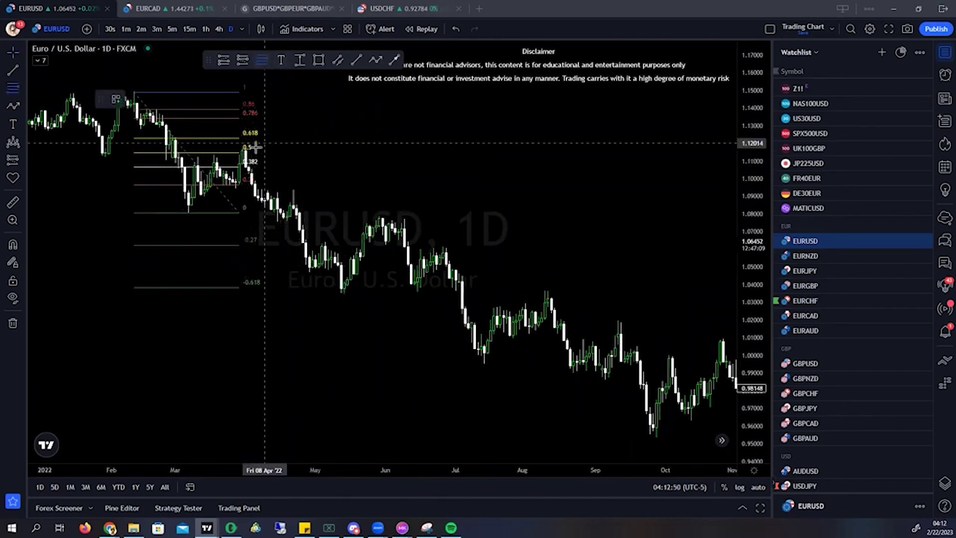
pyautogui.click(245, 147)
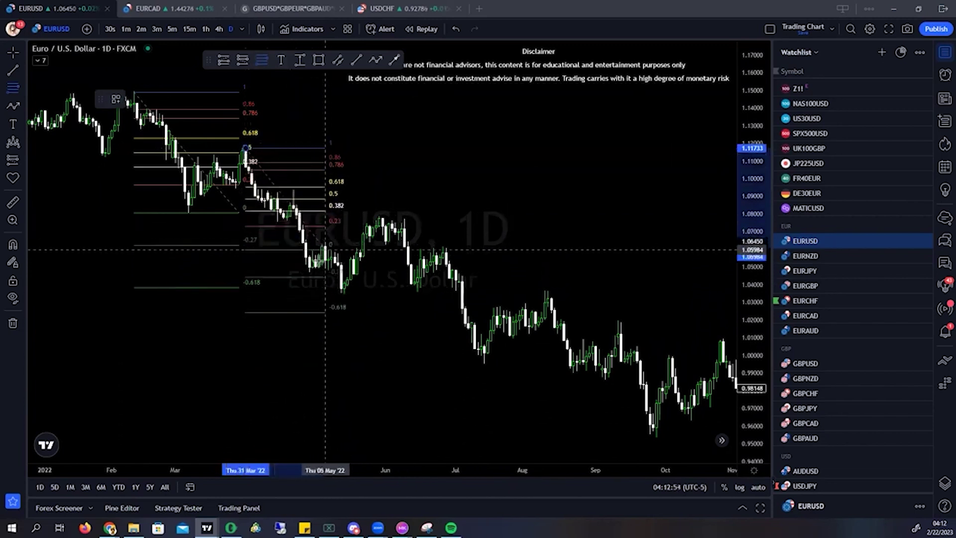
pyautogui.click(357, 292)
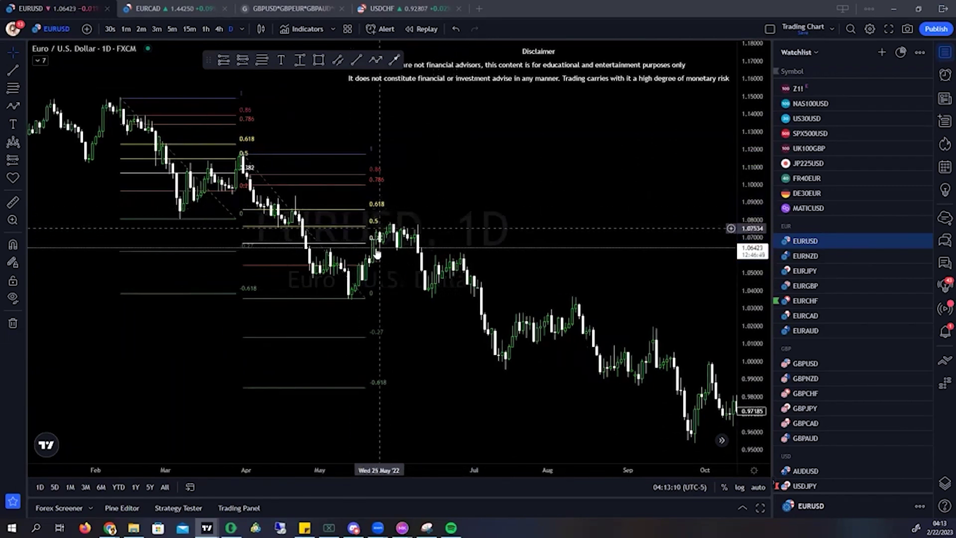
pyautogui.moveTo(365, 298); pyautogui.dragTo(389, 300)
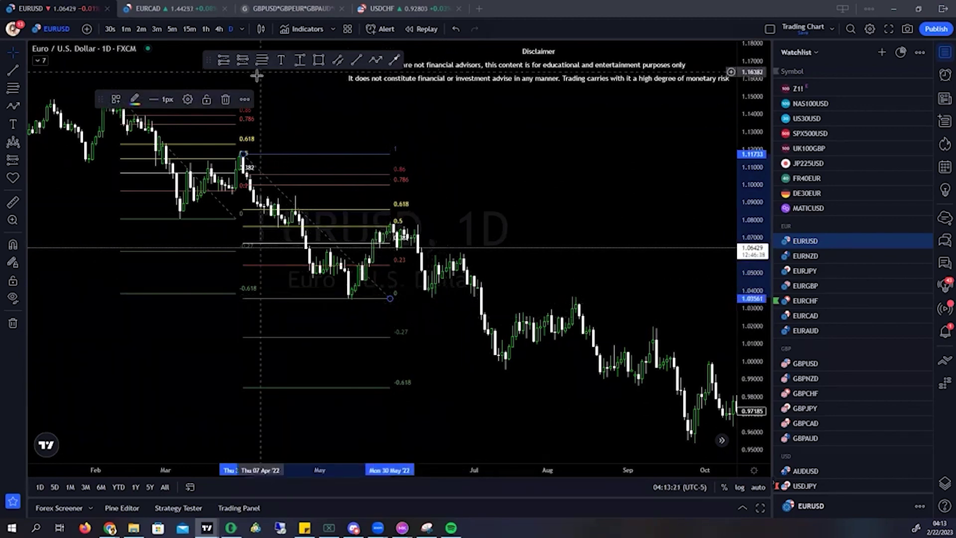
pyautogui.click(261, 60)
pyautogui.click(390, 221)
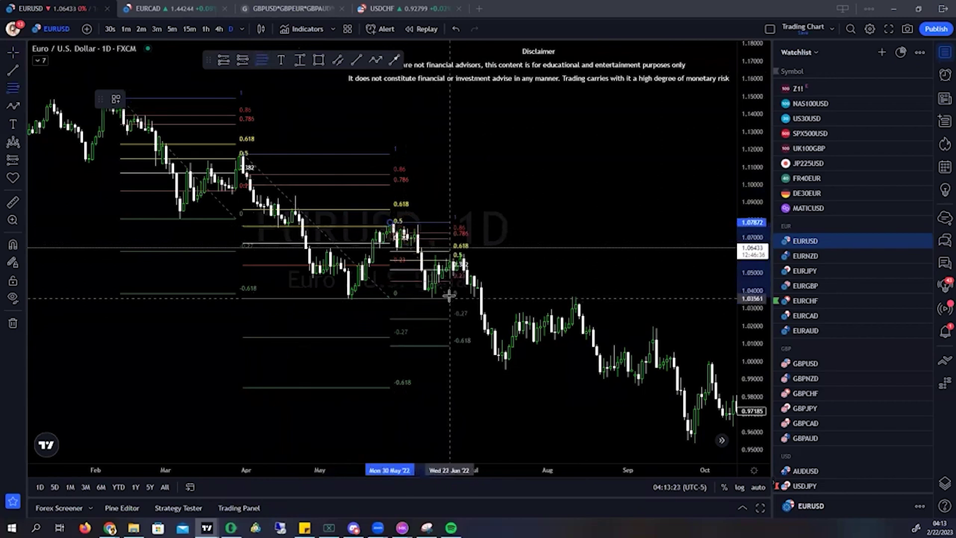
pyautogui.click(450, 295)
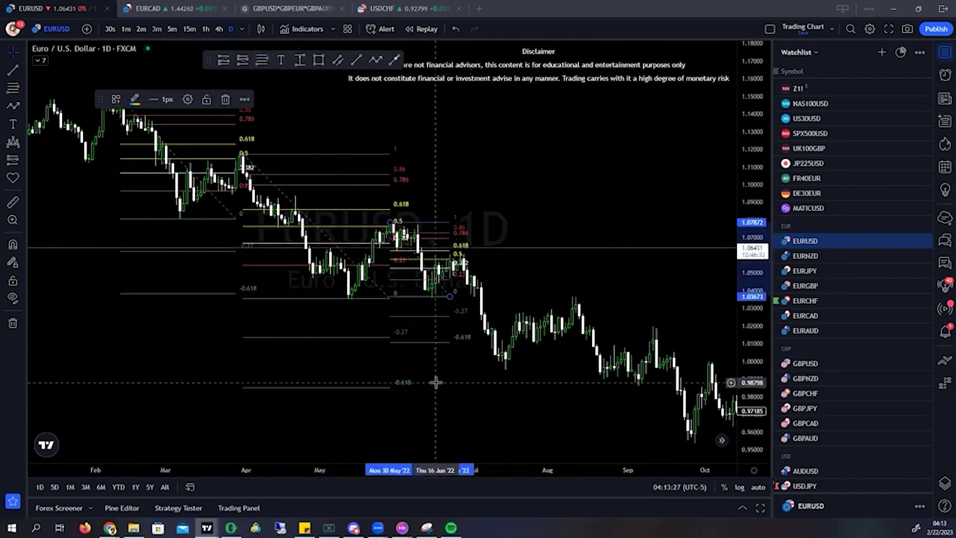
pyautogui.press('Delete')
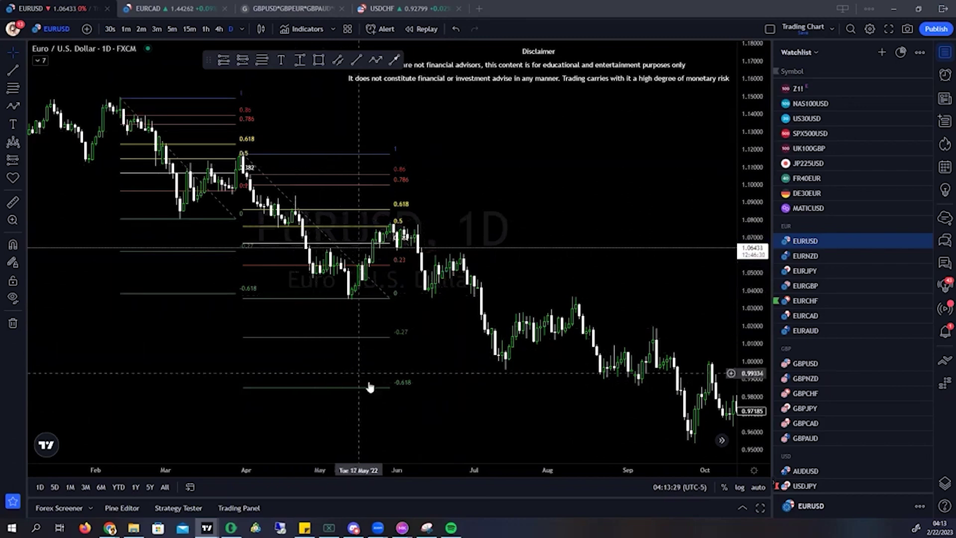
# Draw a Fibonacci retracement from the 31 May 2022 high to the mid-July low
pyautogui.scroll(-2, 363, 373)
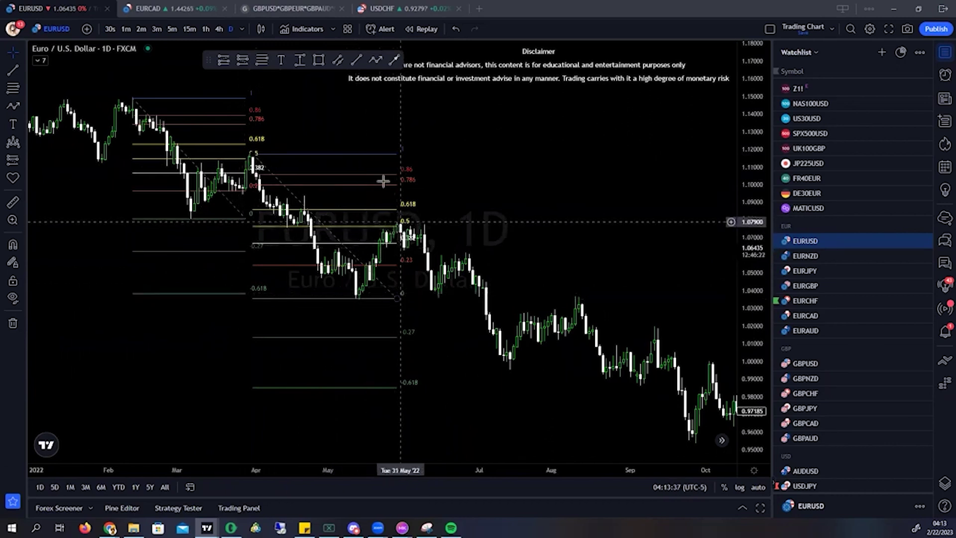
pyautogui.click(262, 60)
pyautogui.click(400, 223)
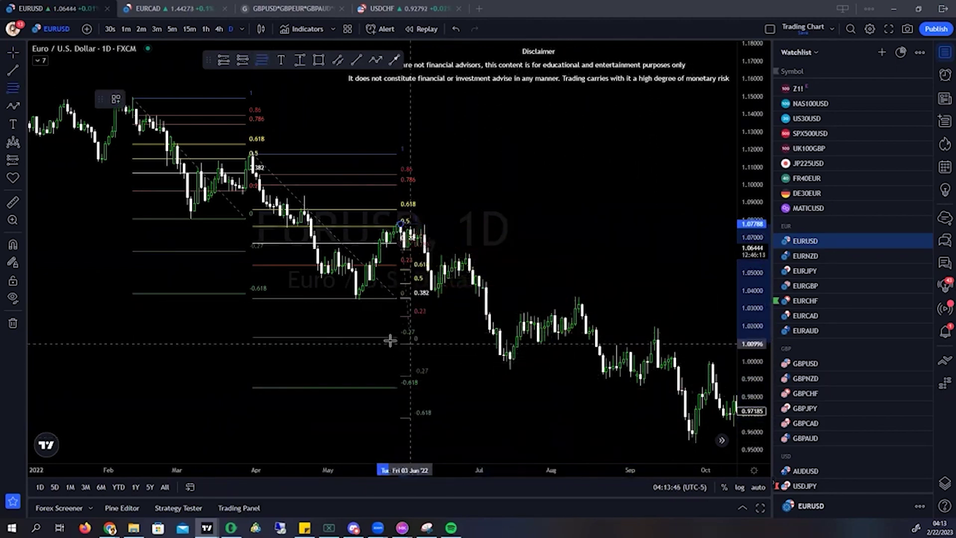
pyautogui.click(537, 369)
pyautogui.click(563, 359)
pyautogui.scroll(2, 555, 363)
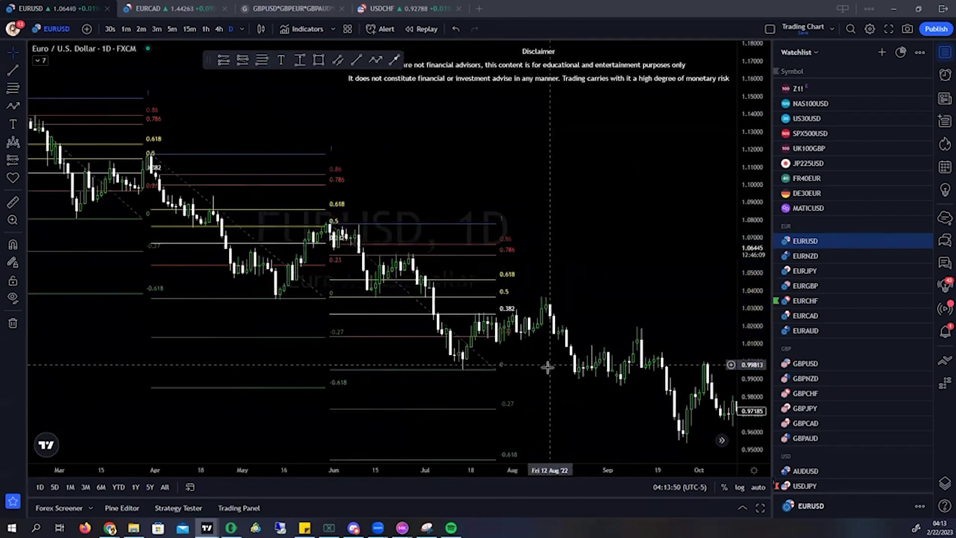
# Draw a Fibonacci retracement from the 10 August 2022 high to the late September low
pyautogui.moveTo(544, 377); pyautogui.dragTo(473, 327)
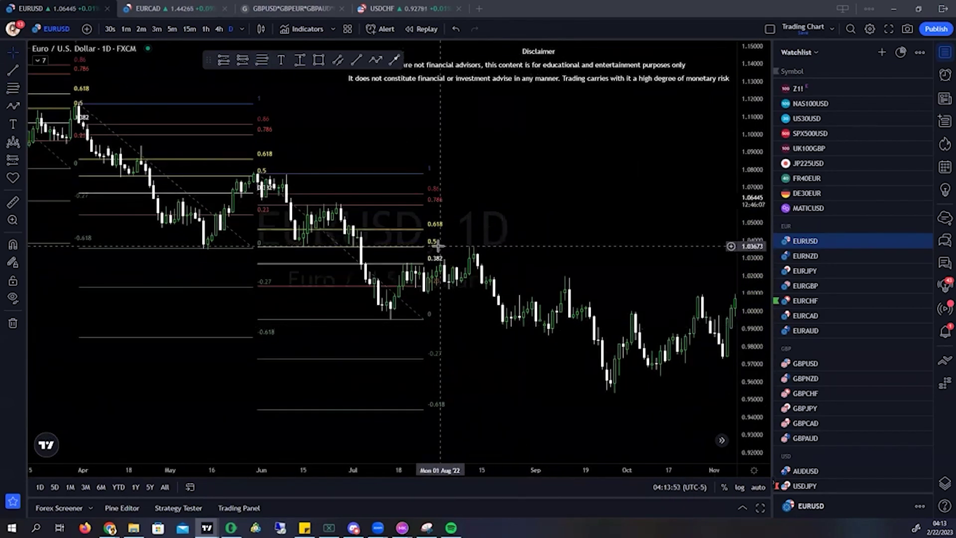
pyautogui.moveTo(528, 246); pyautogui.dragTo(419, 228)
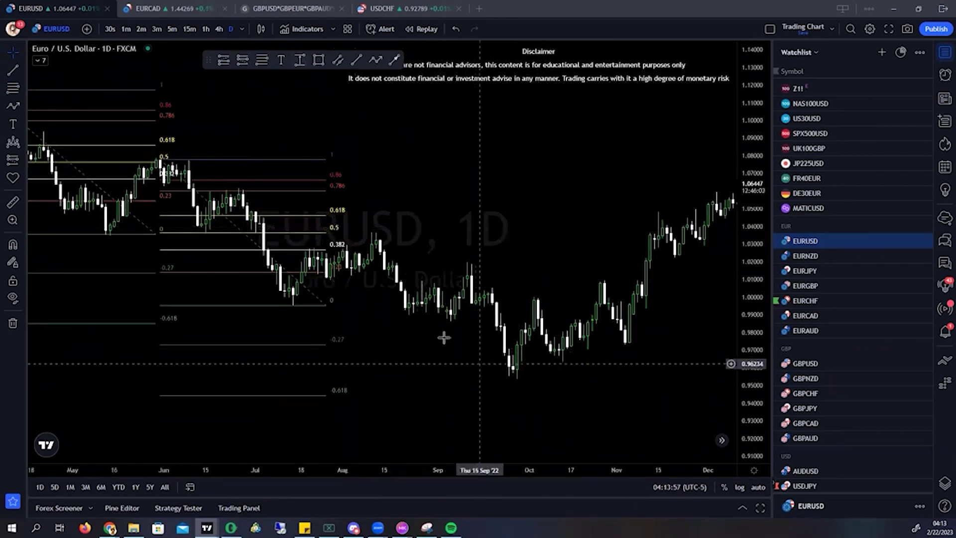
pyautogui.click(262, 60)
pyautogui.click(371, 231)
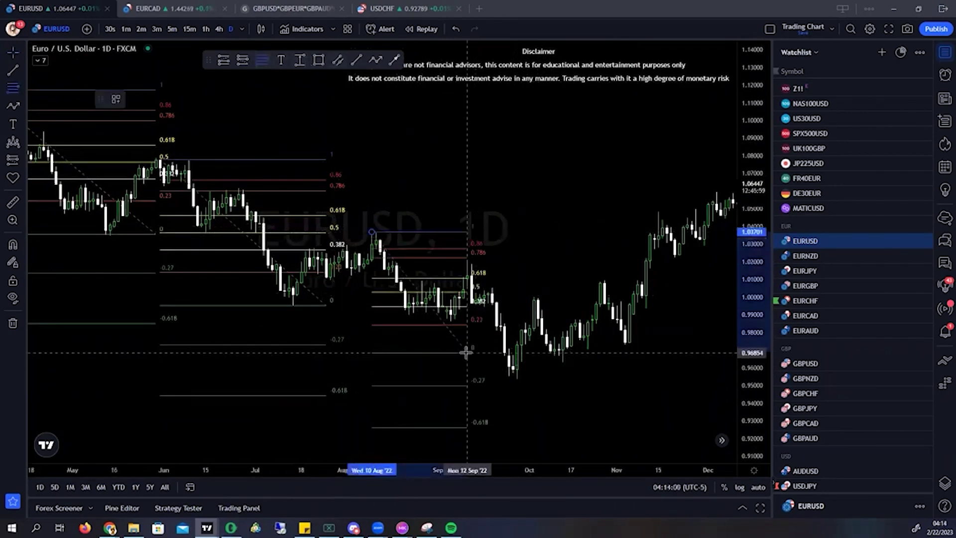
pyautogui.click(518, 377)
# Move the end point of the August retracement to the 7 September 2022 low
pyautogui.scroll(-3, 576, 384)
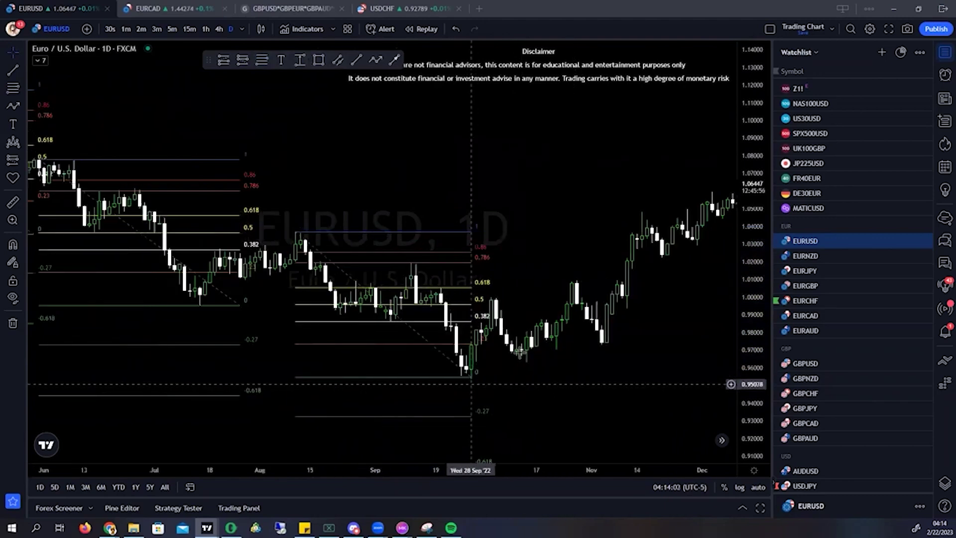
pyautogui.moveTo(510, 181); pyautogui.dragTo(593, 259)
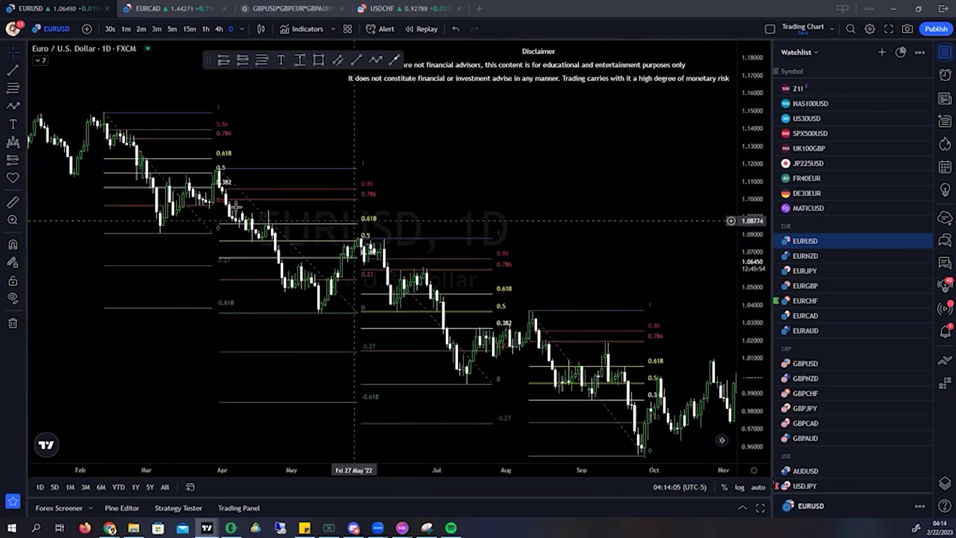
pyautogui.moveTo(573, 401); pyautogui.dragTo(371, 299)
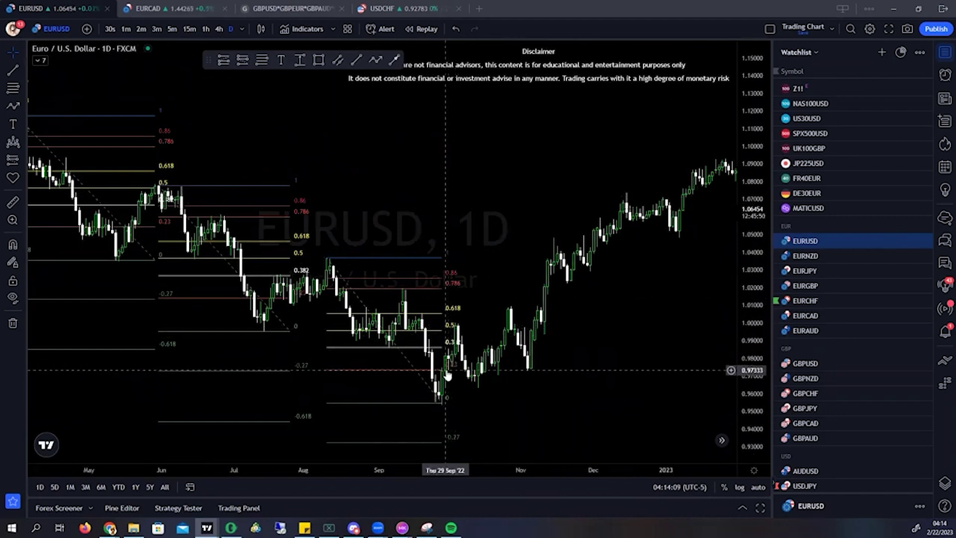
pyautogui.moveTo(442, 404); pyautogui.dragTo(393, 342)
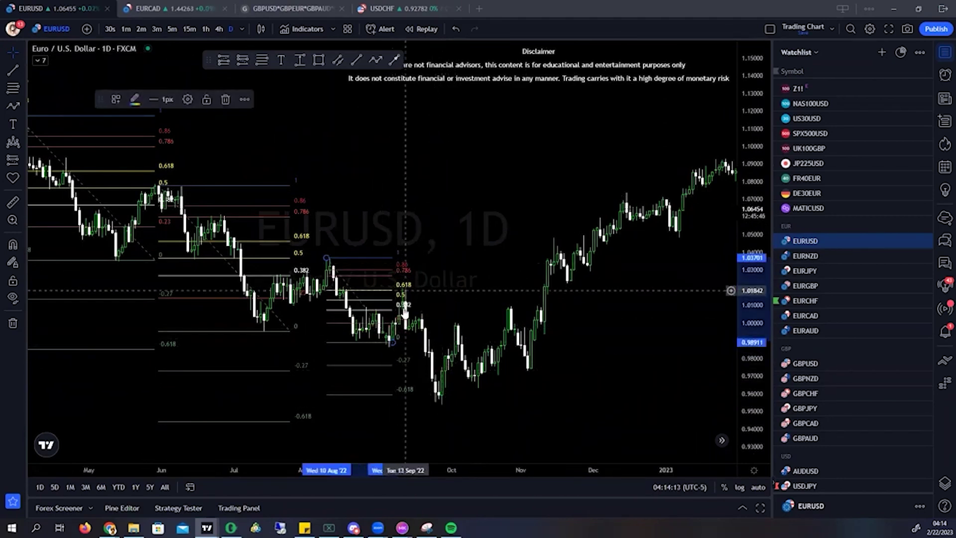
pyautogui.scroll(3, 401, 293)
pyautogui.moveTo(369, 290); pyautogui.dragTo(448, 266)
pyautogui.scroll(2, 409, 273)
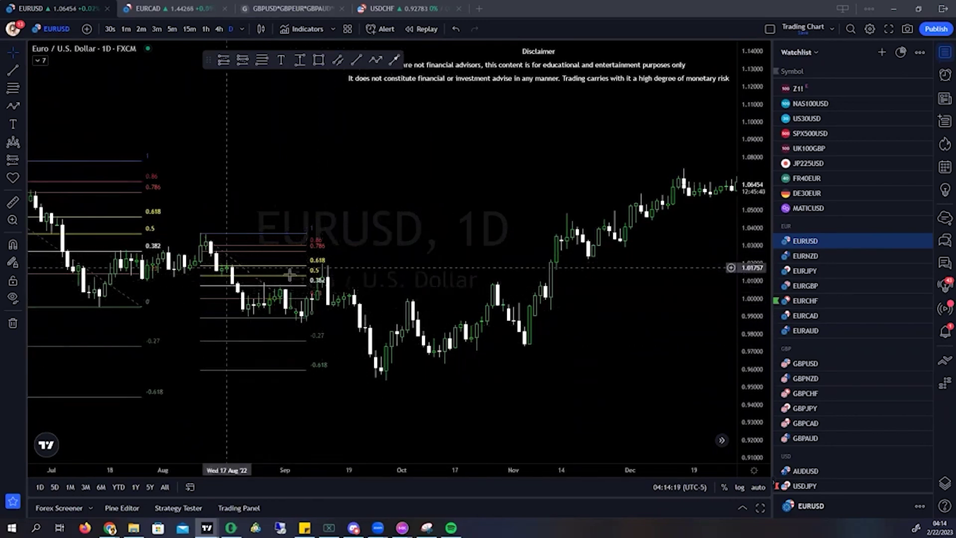
pyautogui.moveTo(214, 278); pyautogui.dragTo(322, 319)
pyautogui.click(330, 318)
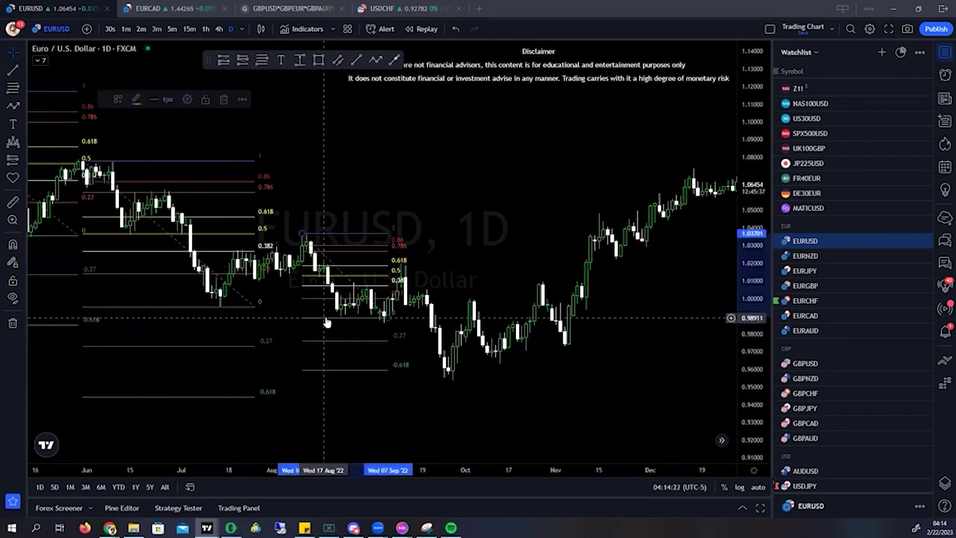
# Draw a Fibonacci retracement from the August 2022 high to the late September low, with its levels reaching 27 October
pyautogui.scroll(3, 330, 322)
pyautogui.click(257, 62)
pyautogui.click(420, 233)
pyautogui.click(596, 379)
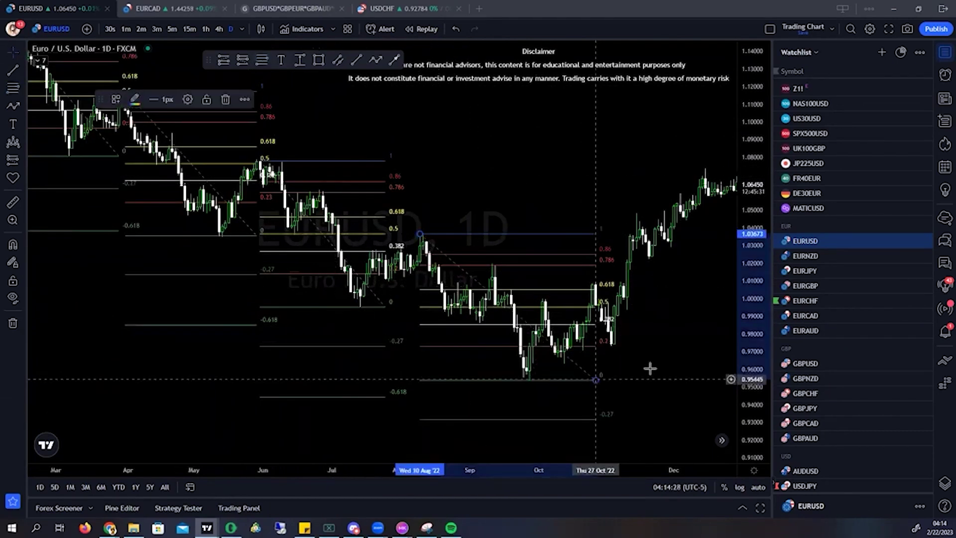
pyautogui.moveTo(649, 368); pyautogui.dragTo(543, 383)
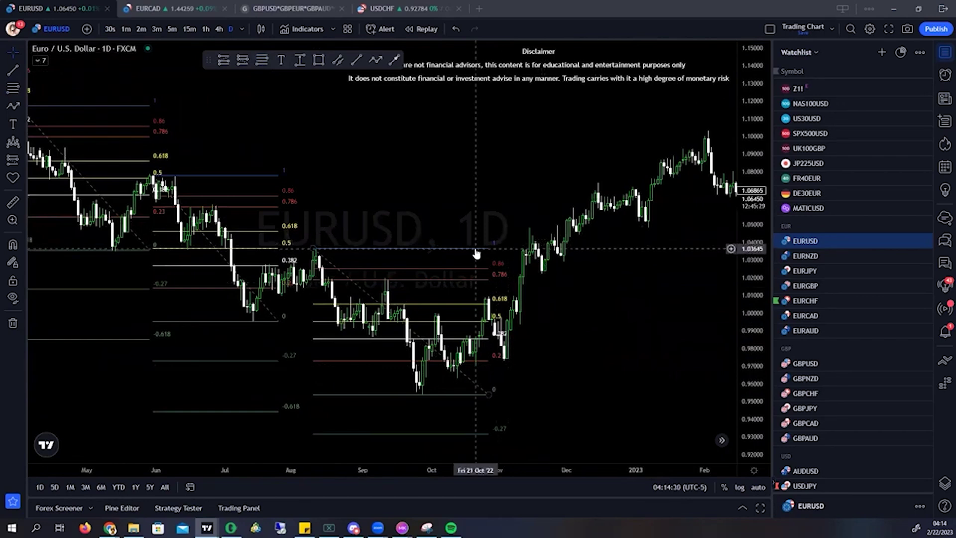
# Shorten the August retracement by moving its end point back to about 20 September 2022, keeping it near the late September low's price
pyautogui.scroll(2, 542, 254)
pyautogui.scroll(-2, 653, 270)
pyautogui.scroll(2, 548, 352)
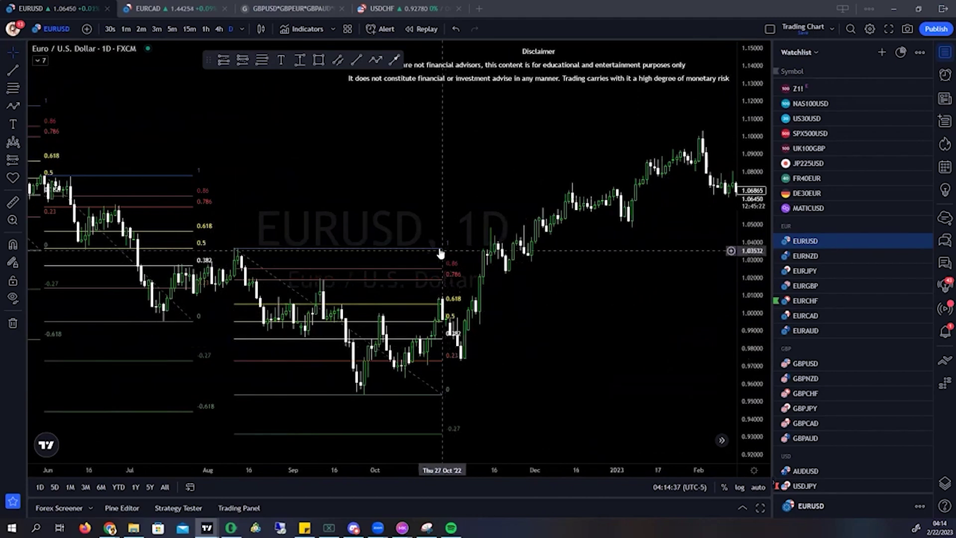
pyautogui.click(440, 255)
pyautogui.moveTo(442, 394)
pyautogui.mouseDown()
pyautogui.moveTo(320, 396)
pyautogui.moveTo(342, 390)
pyautogui.mouseUp()
# Draw a Fibonacci retracement upward from the late September 2022 low to the early October high
pyautogui.click(507, 408)
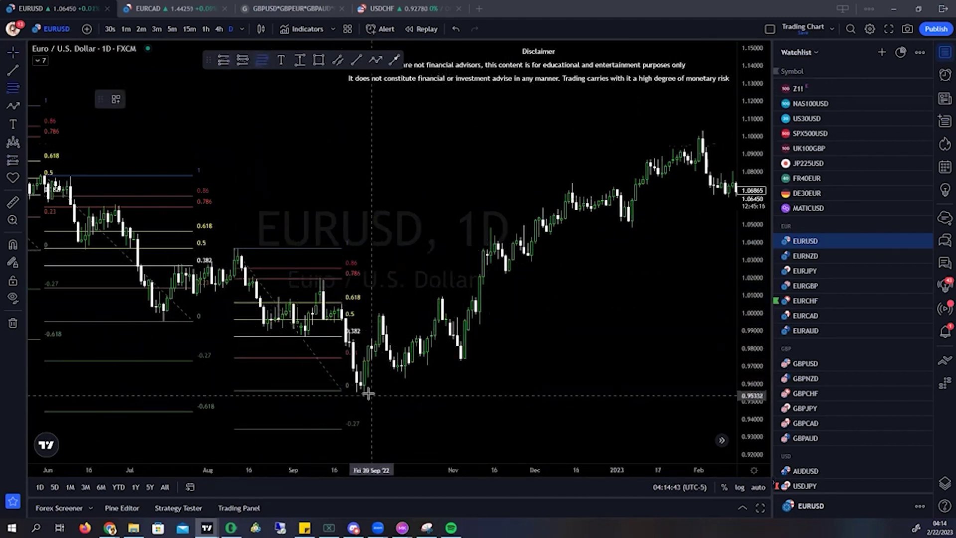
pyautogui.click(398, 313)
pyautogui.click(404, 380)
pyautogui.scroll(5, 433, 386)
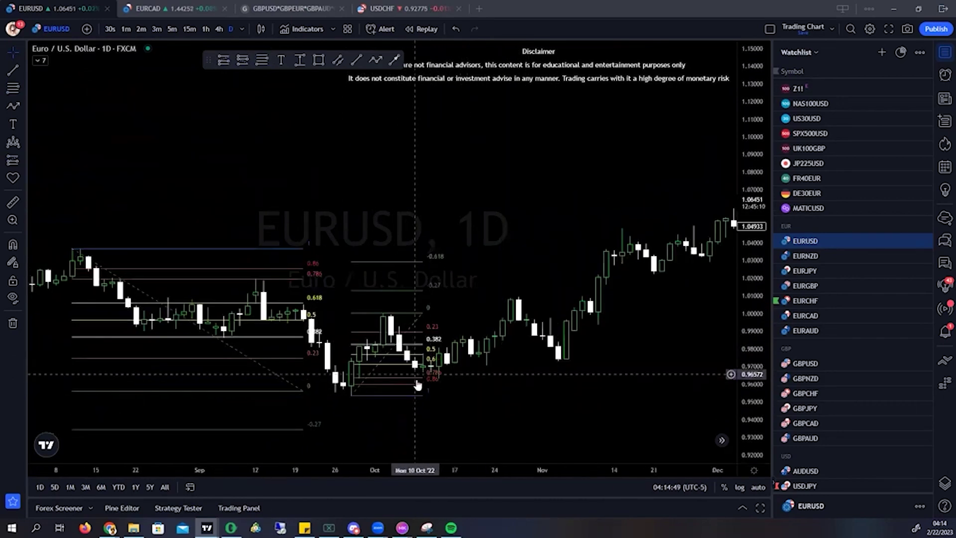
# Draw a Fibonacci retracement from the 13 October 2022 low to the late October high
pyautogui.moveTo(417, 381); pyautogui.dragTo(490, 384)
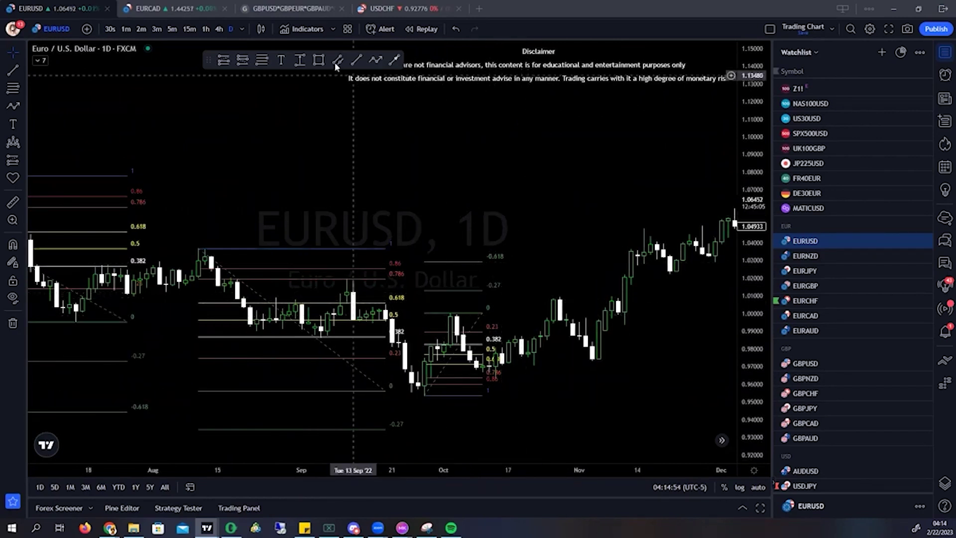
pyautogui.hotkey('alt', 'f')
pyautogui.click(499, 378)
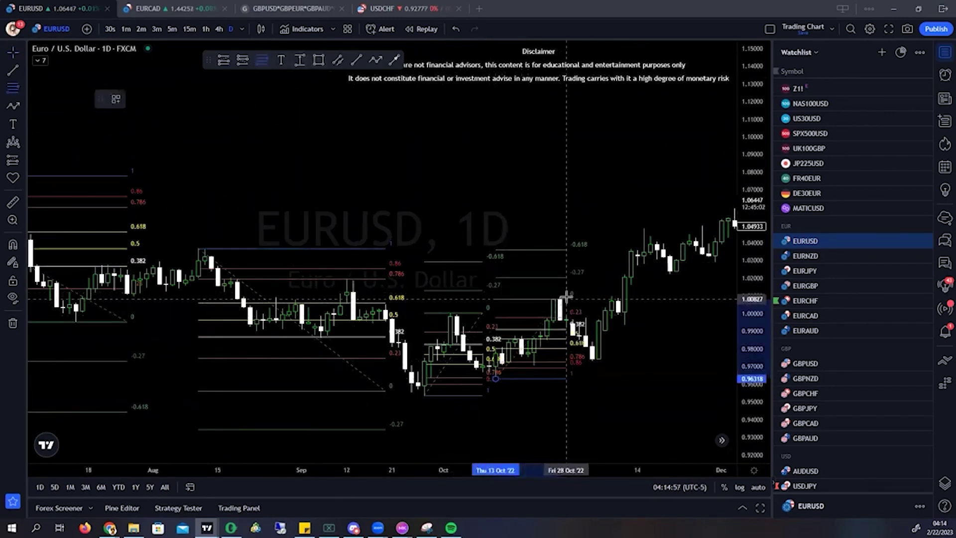
pyautogui.click(572, 289)
pyautogui.scroll(2, 583, 379)
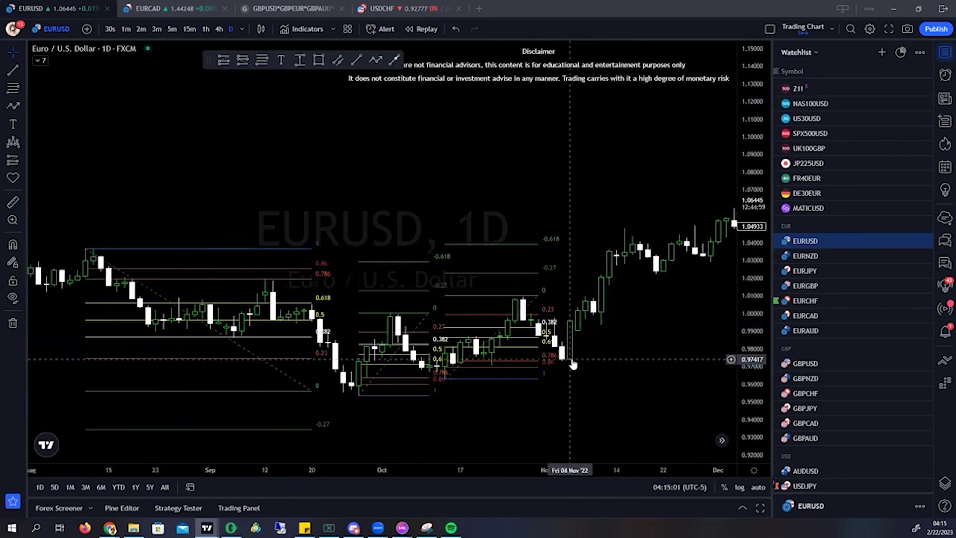
# Draw a Fibonacci retracement from the 3 November 2022 low to the early February 2023 high
pyautogui.moveTo(705, 303); pyautogui.dragTo(530, 326)
pyautogui.moveTo(751, 389); pyautogui.dragTo(750, 291)
pyautogui.scroll(-2, 672, 339)
pyautogui.moveTo(682, 341); pyautogui.dragTo(521, 301)
pyautogui.moveTo(749, 219); pyautogui.dragTo(747, 273)
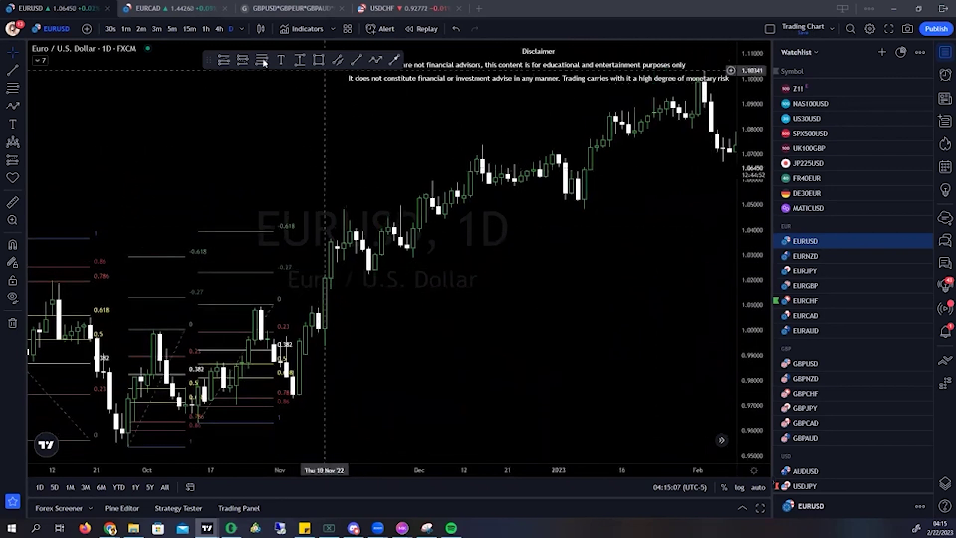
pyautogui.click(292, 397)
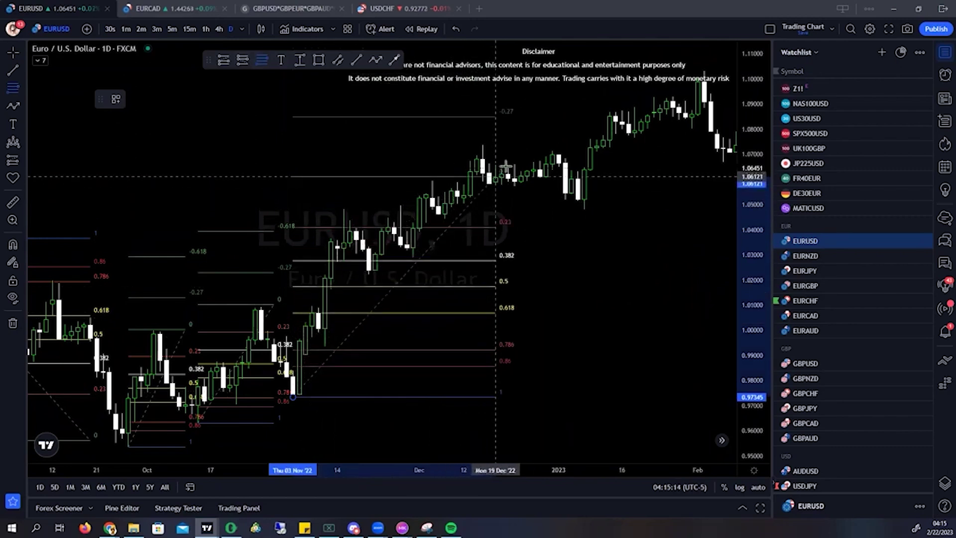
pyautogui.click(710, 70)
pyautogui.moveTo(551, 124); pyautogui.dragTo(277, 147)
pyautogui.scroll(-2, 497, 258)
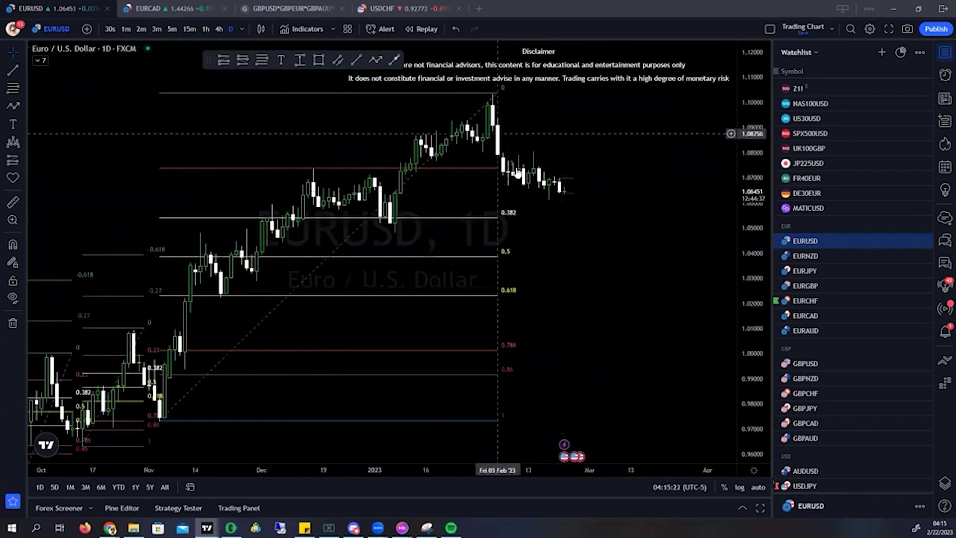
# Extend the November retracement's levels to 28 February 2023 and review the chain of retracements across the 2022 price swings
pyautogui.scroll(-2, 597, 202)
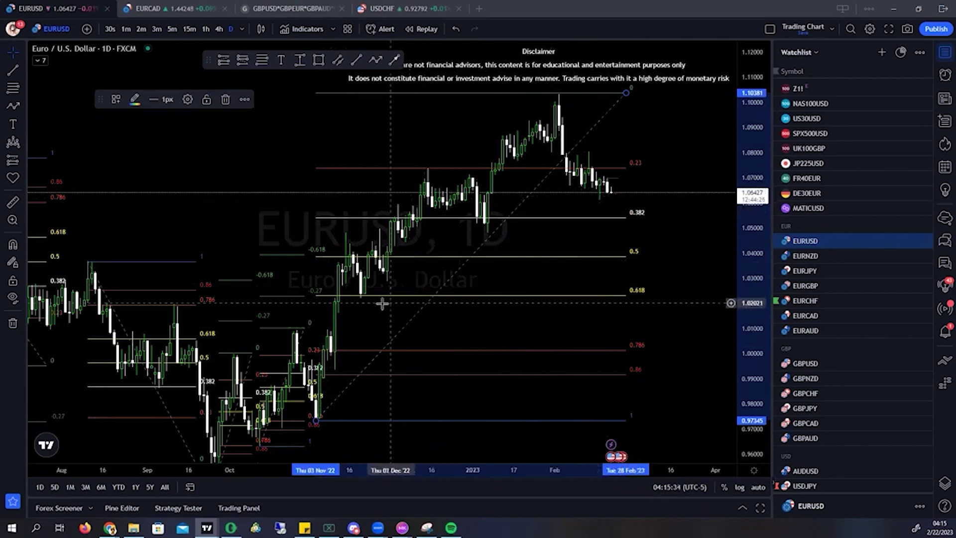
pyautogui.scroll(-3, 199, 229)
pyautogui.scroll(-3, 719, 307)
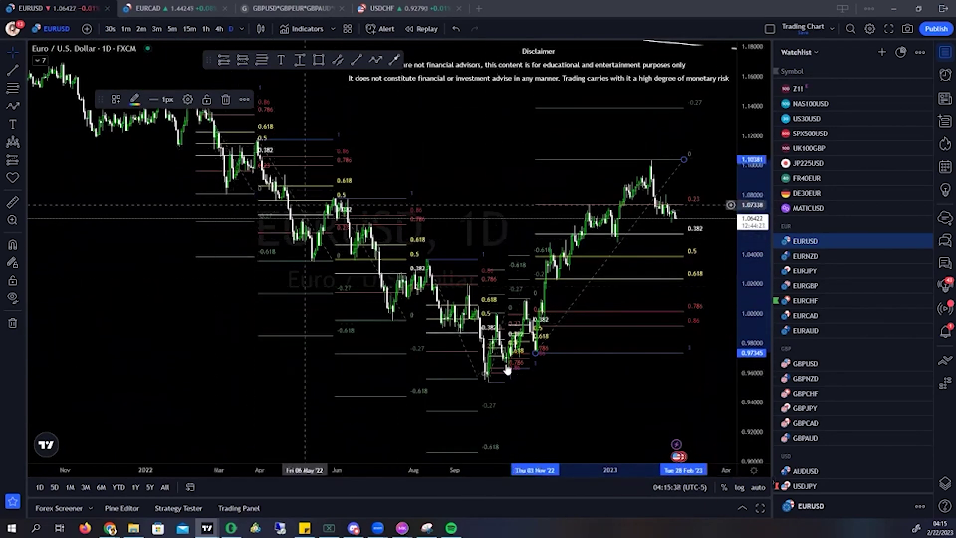
pyautogui.scroll(5, 627, 268)
pyautogui.moveTo(269, 399); pyautogui.dragTo(663, 368)
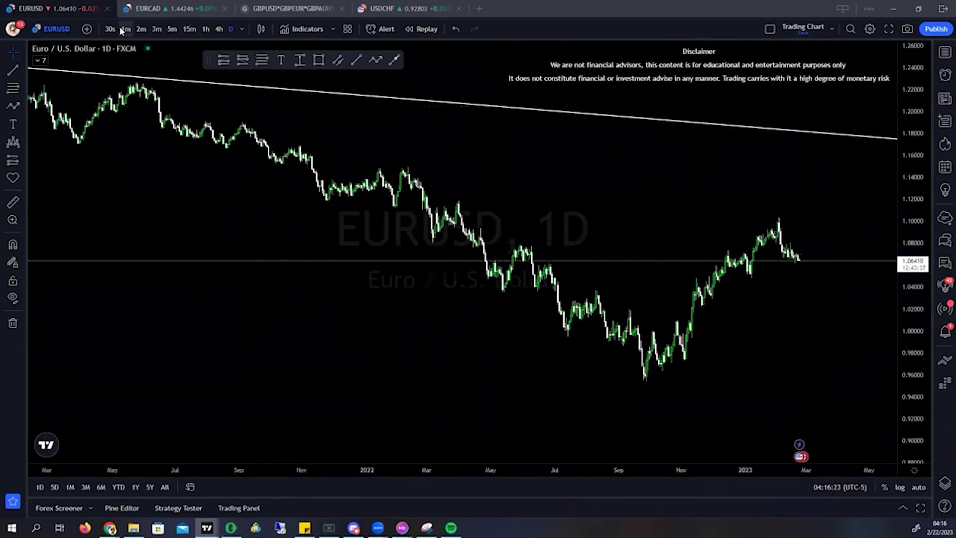
# Switch the EURUSD chart to the one-minute timeframe and reset the chart view
pyautogui.click(124, 29)
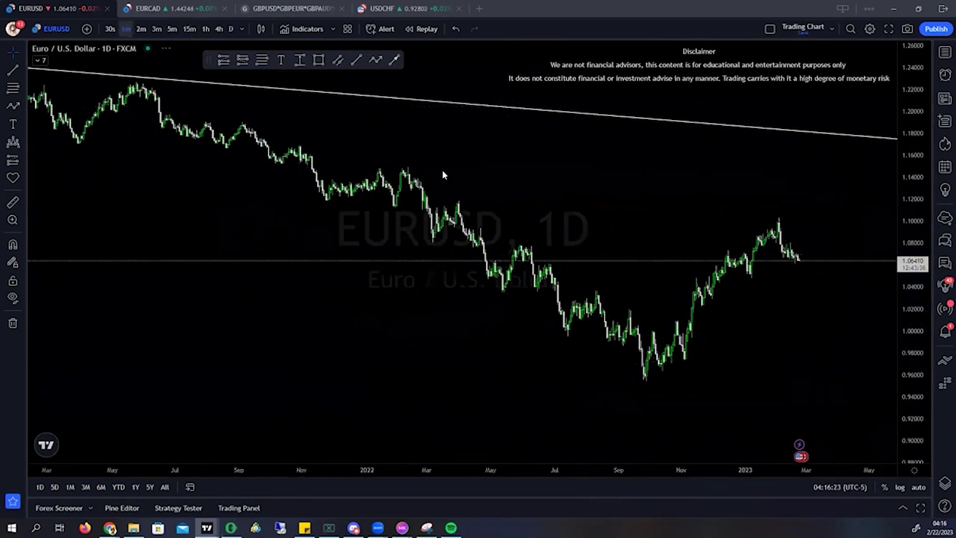
pyautogui.rightClick(730, 313)
pyautogui.click(730, 254)
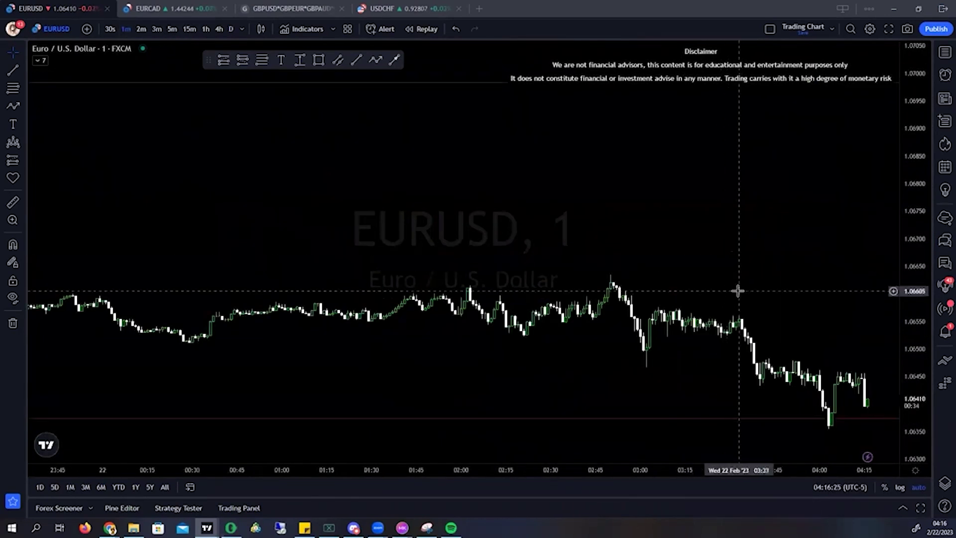
# Draw a Fibonacci retracement from the 03:07 high on 20 February 2023 to the first pullback low at 1.06951
pyautogui.scroll(-1, 560, 354)
pyautogui.scroll(4, 611, 370)
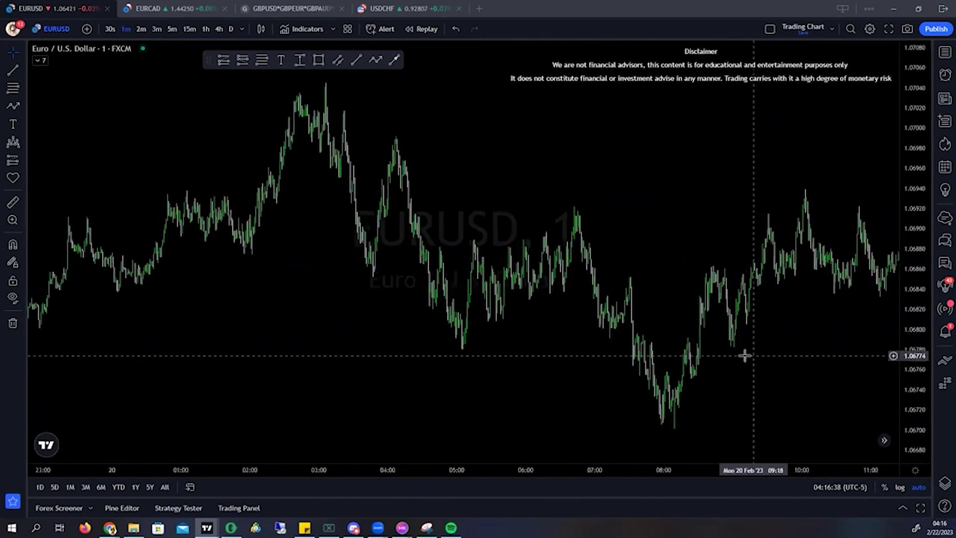
pyautogui.scroll(1, 745, 355)
pyautogui.scroll(2, 240, 174)
pyautogui.moveTo(257, 151); pyautogui.dragTo(428, 170)
pyautogui.scroll(2, 555, 174)
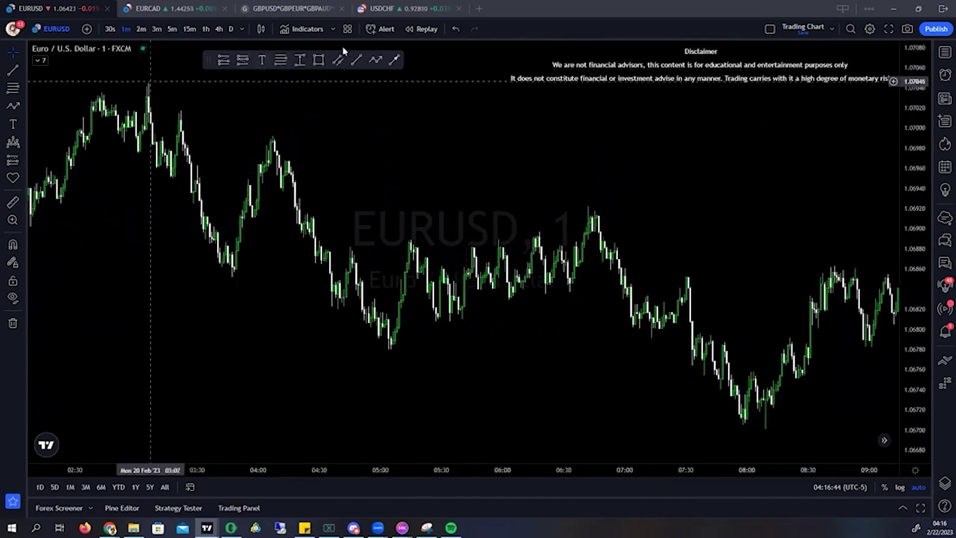
pyautogui.click(281, 59)
pyautogui.click(148, 81)
pyautogui.click(183, 175)
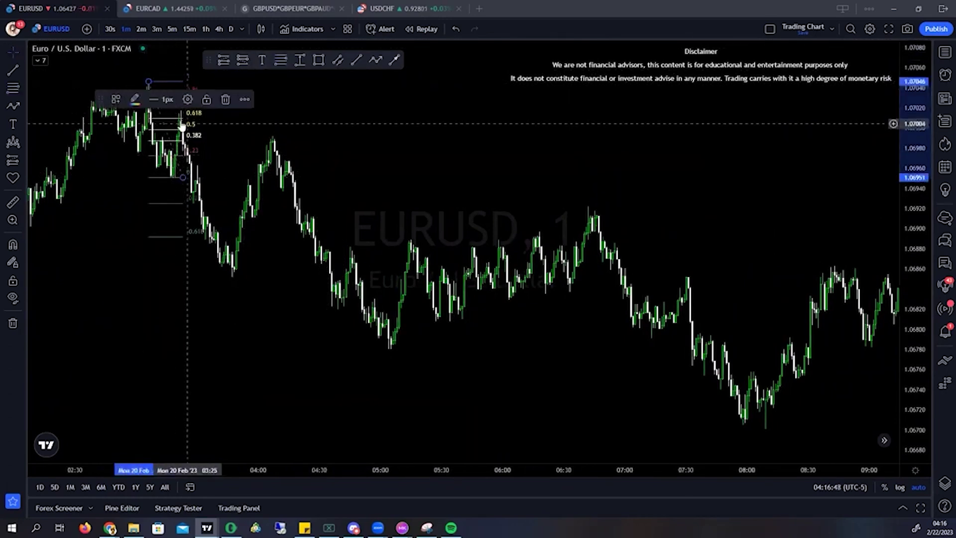
pyautogui.click(187, 124)
# Draw a Fibonacci retracement from the 03:21 high at 1.07017 to the following swing low at 1.06851
pyautogui.moveTo(267, 113); pyautogui.dragTo(326, 111)
pyautogui.scroll(3, 320, 111)
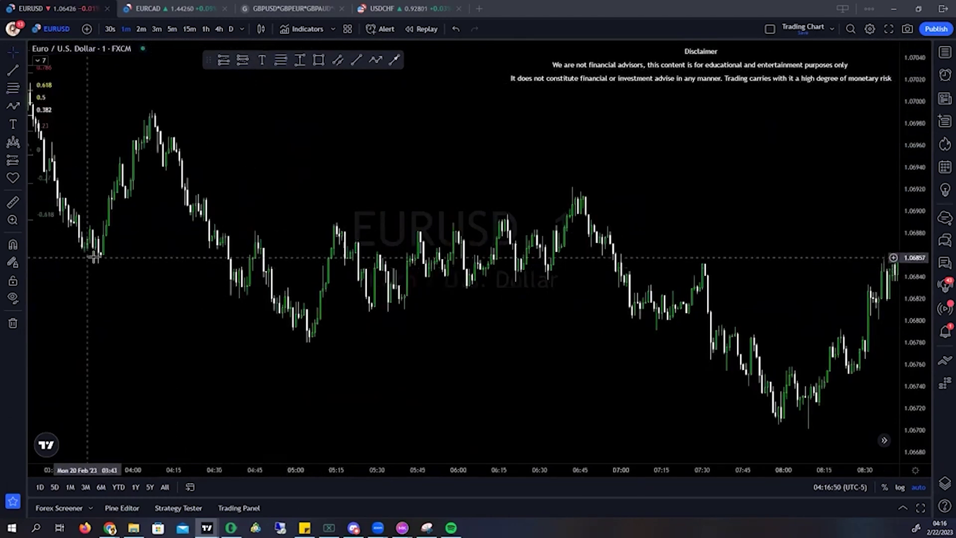
pyautogui.moveTo(94, 257); pyautogui.dragTo(231, 251)
pyautogui.click(280, 59)
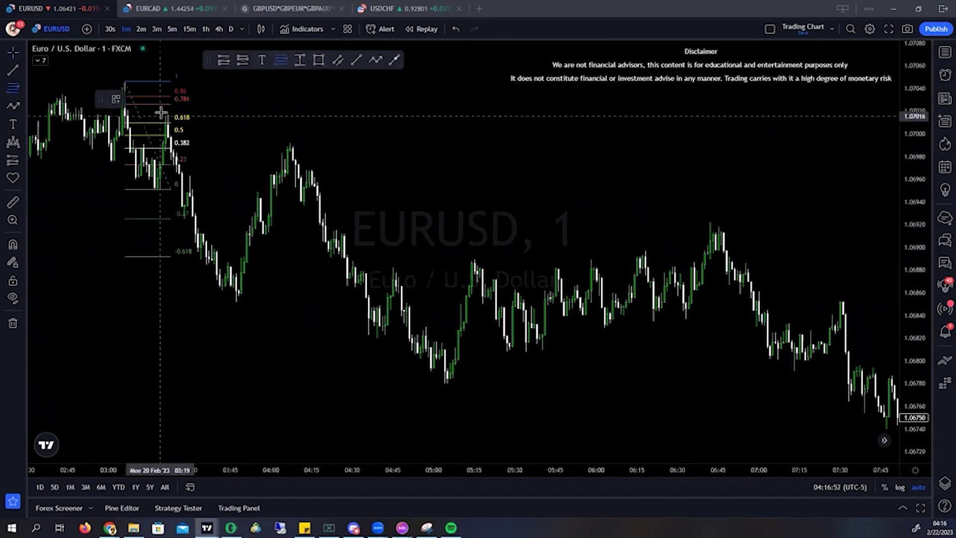
pyautogui.click(166, 115)
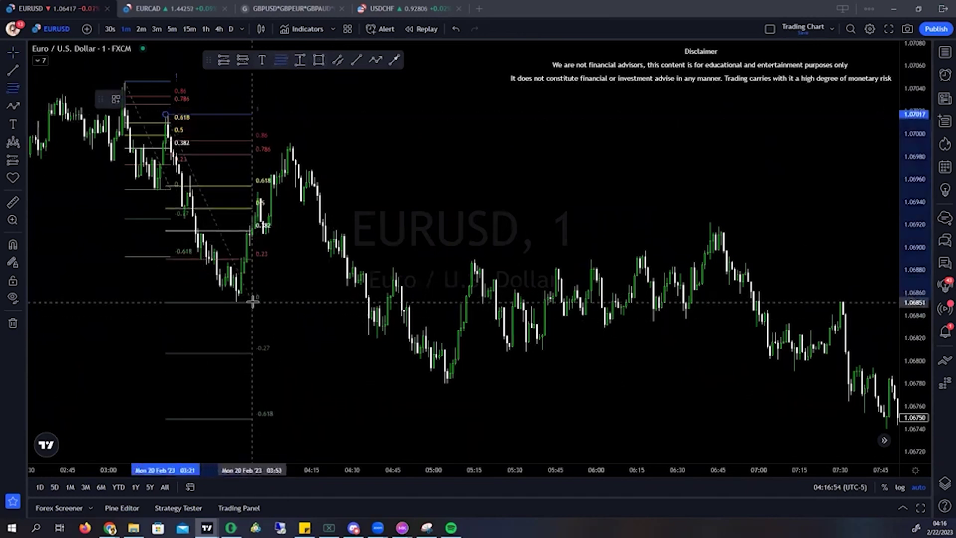
pyautogui.click(274, 302)
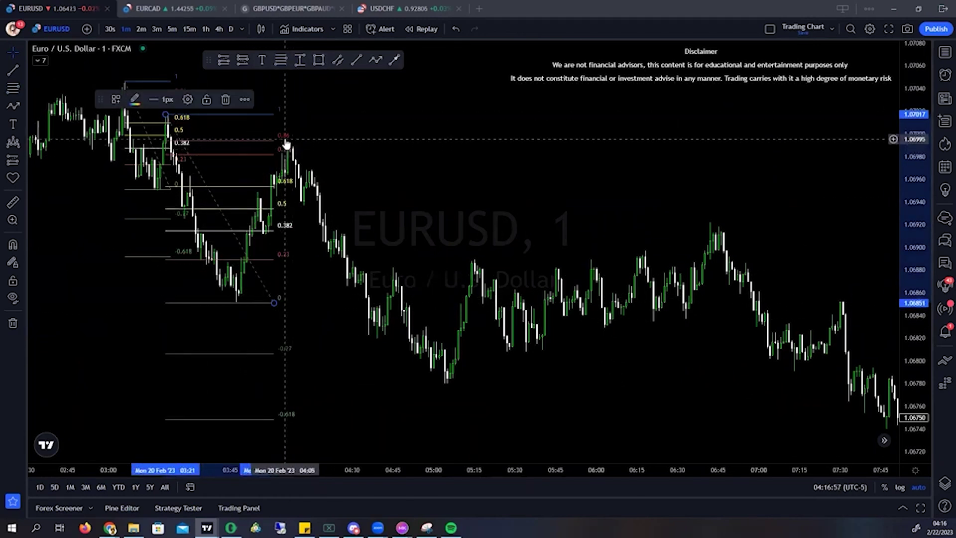
# Draw a Fibonacci retracement from the 04:07 high at 1.06992 to the low at 1.06820 and extend its levels to 06:54
pyautogui.click(282, 60)
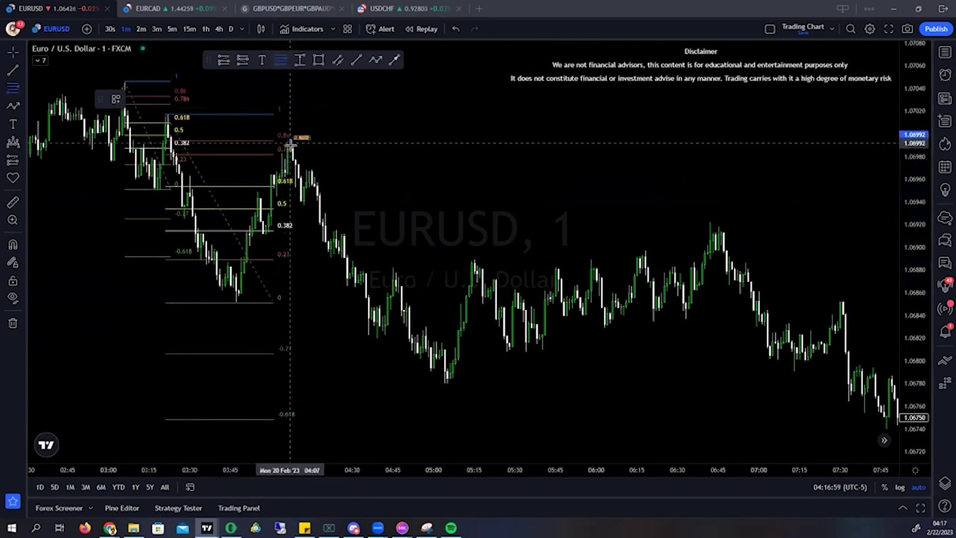
pyautogui.click(290, 143)
pyautogui.click(398, 338)
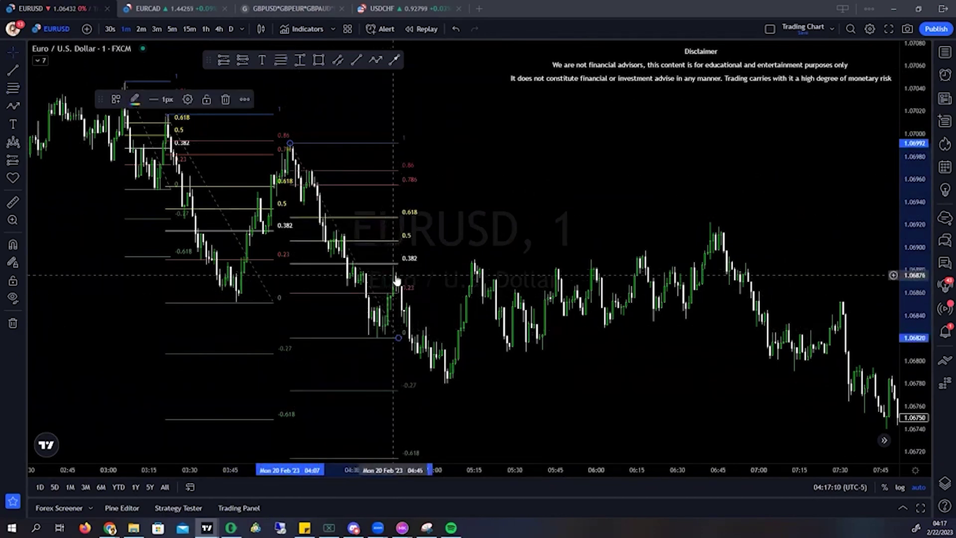
pyautogui.moveTo(405, 339)
pyautogui.mouseDown()
pyautogui.moveTo(546, 335)
pyautogui.moveTo(391, 322)
pyautogui.moveTo(736, 331)
pyautogui.mouseUp()
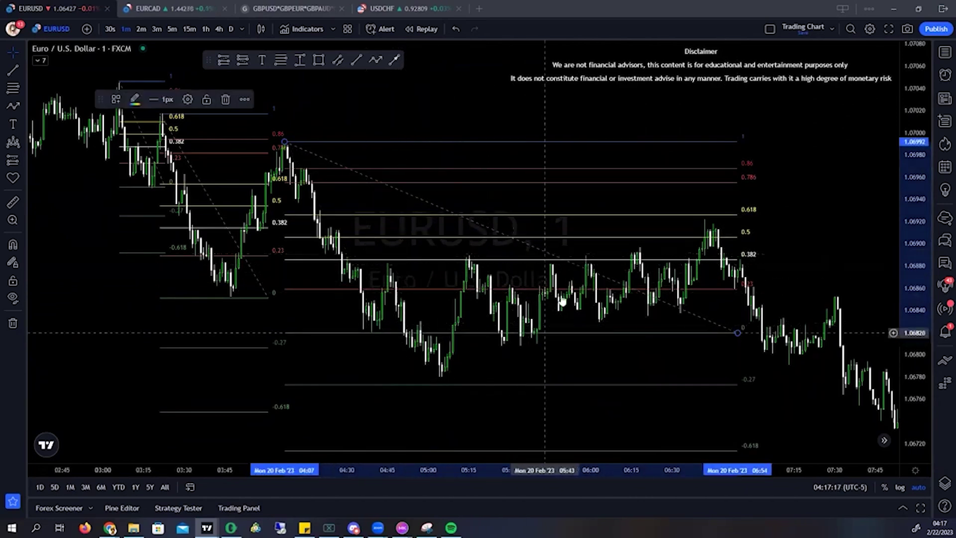
# Draw a Fibonacci retracement from the swing high near 06:45 to the low near 08:00 on 20 February 2023
pyautogui.moveTo(725, 231); pyautogui.dragTo(565, 184)
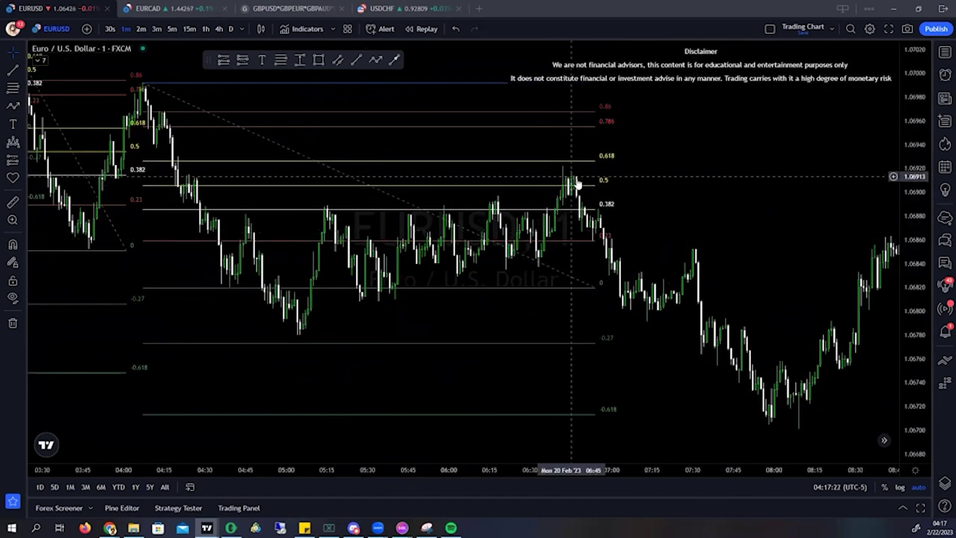
pyautogui.moveTo(695, 203); pyautogui.dragTo(775, 211)
pyautogui.moveTo(764, 250); pyautogui.dragTo(627, 382)
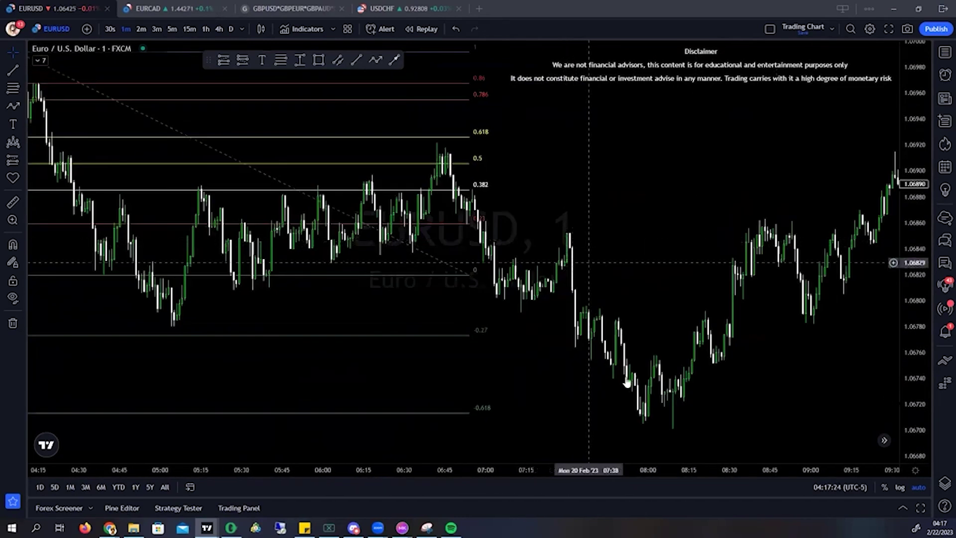
pyautogui.click(281, 60)
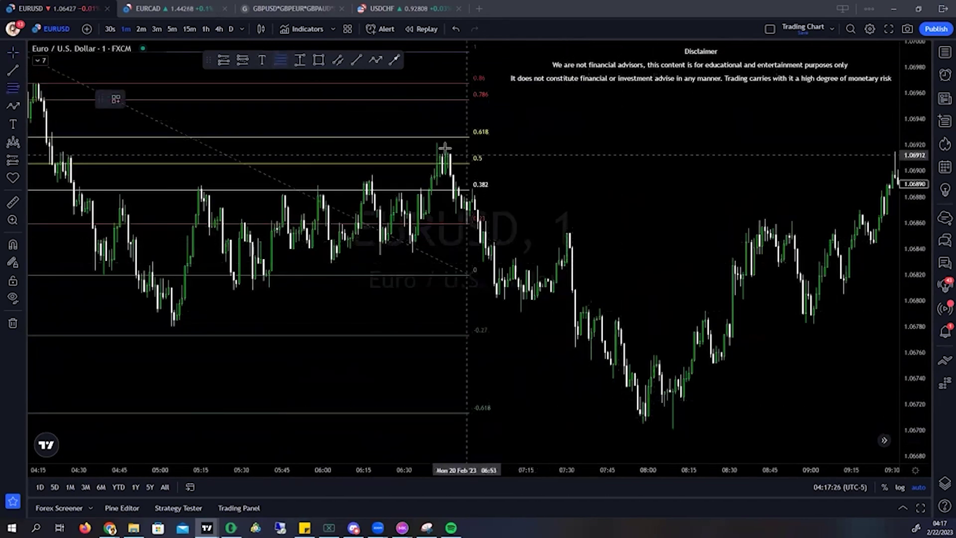
pyautogui.click(648, 422)
# Examine the price swings after the 08:00 low through early 21 February and compare them with the four one-minute retracements
pyautogui.moveTo(782, 393); pyautogui.dragTo(730, 391)
pyautogui.scroll(2, 730, 389)
pyautogui.moveTo(839, 316); pyautogui.dragTo(638, 309)
pyautogui.scroll(1, 625, 271)
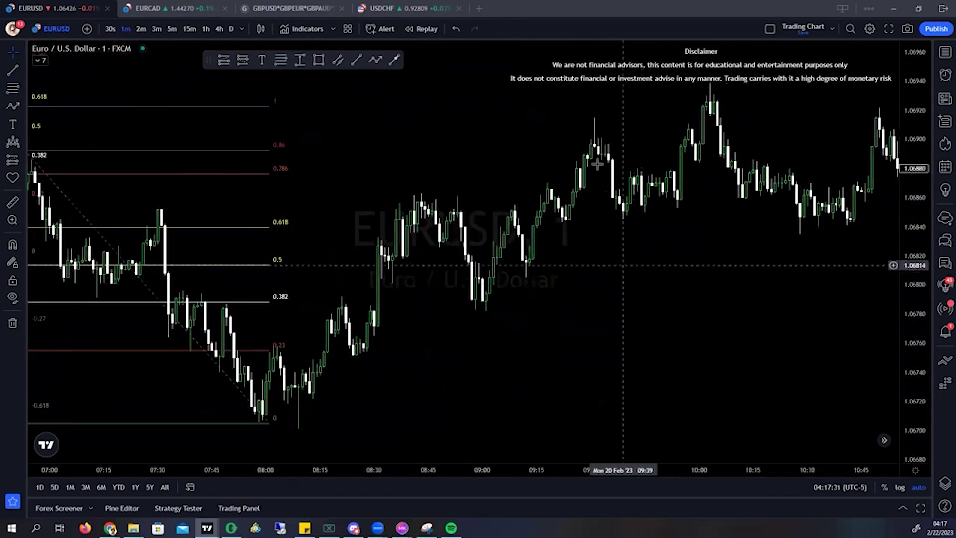
pyautogui.scroll(-5, 484, 164)
pyautogui.moveTo(792, 299); pyautogui.dragTo(516, 308)
pyautogui.moveTo(643, 224); pyautogui.dragTo(251, 204)
pyautogui.scroll(-5, 700, 335)
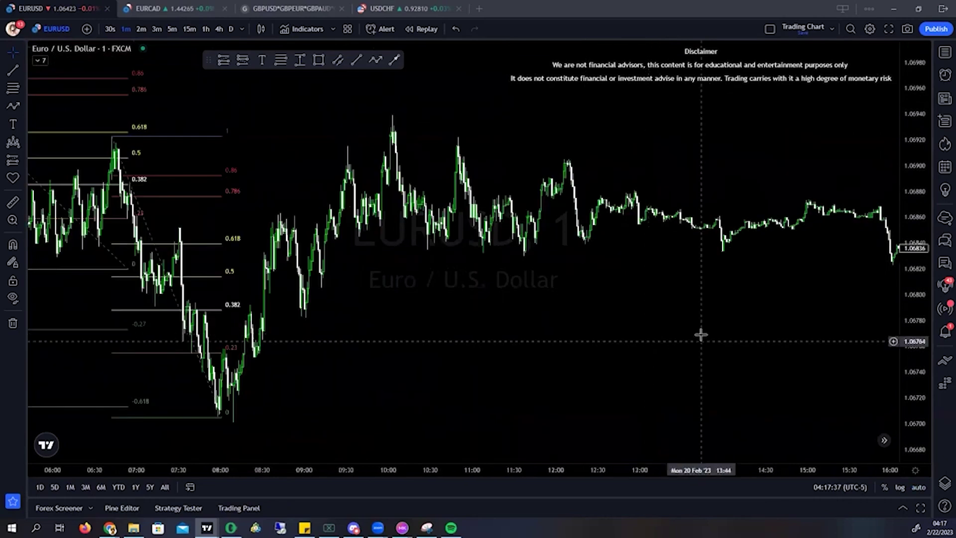
pyautogui.moveTo(672, 347); pyautogui.dragTo(441, 316)
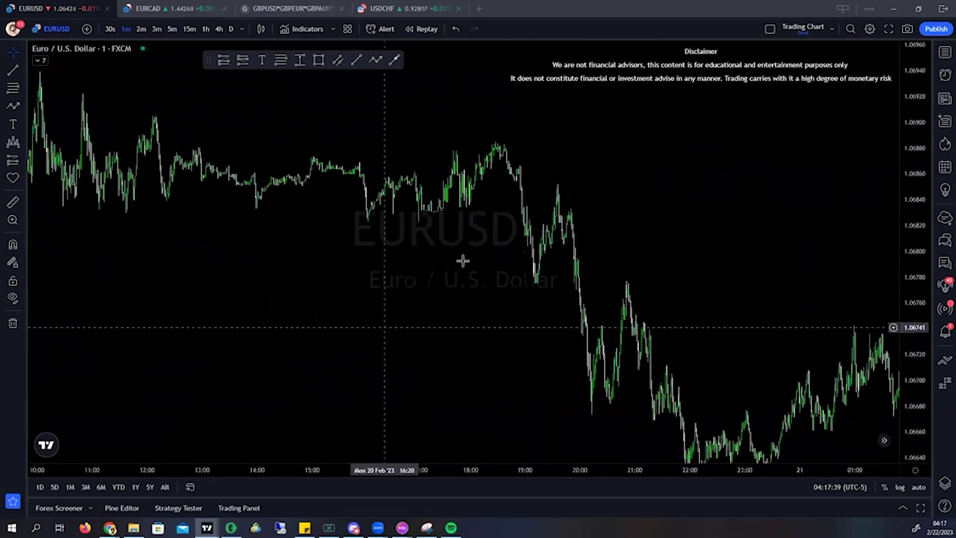
pyautogui.scroll(-4, 362, 327)
pyautogui.scroll(3, 473, 229)
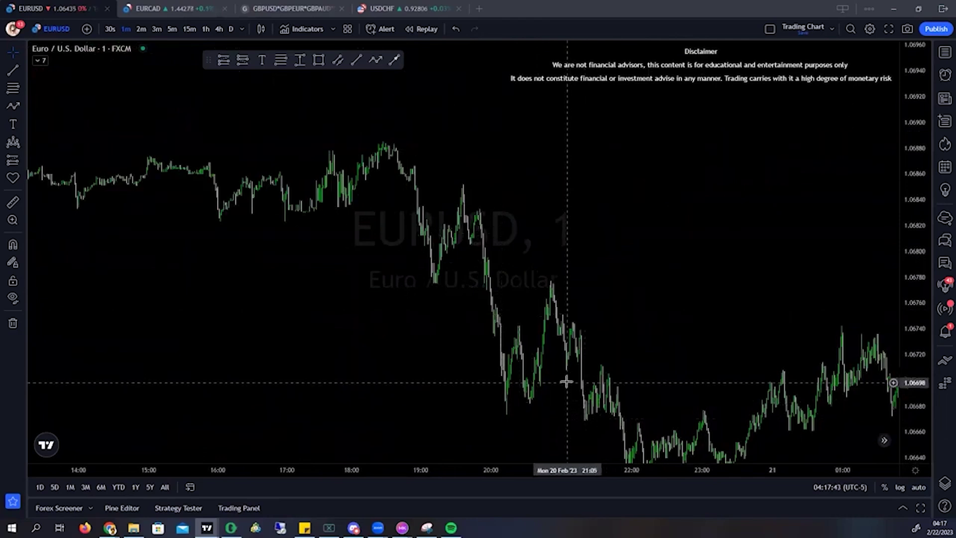
pyautogui.scroll(2, 567, 377)
pyautogui.scroll(-10, 565, 375)
pyautogui.scroll(3, 498, 269)
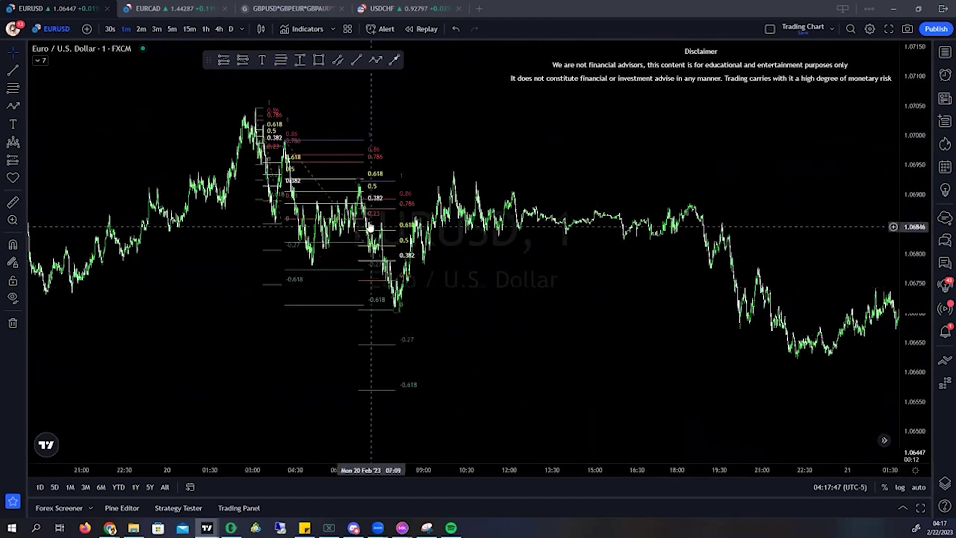
pyautogui.scroll(2, 428, 266)
pyautogui.moveTo(410, 265); pyautogui.dragTo(496, 267)
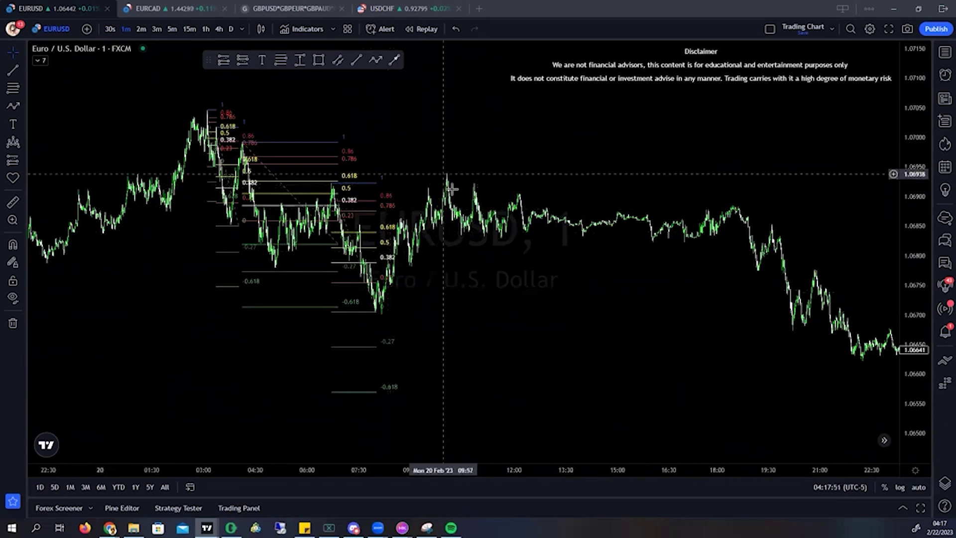
# Draw a Fibonacci retracement from the 09:11 low at 1.06814 to the following swing high and extend its levels to about 18:00
pyautogui.click(281, 60)
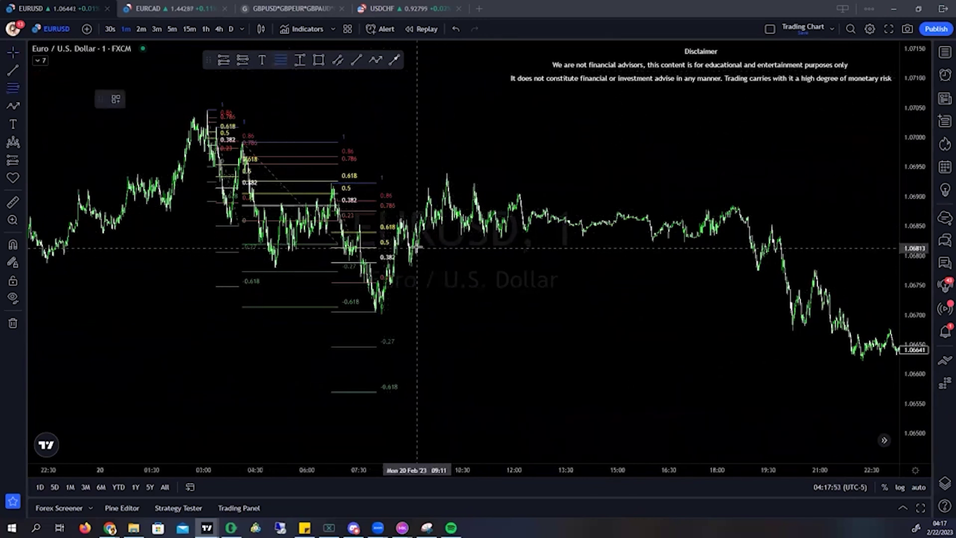
pyautogui.click(417, 248)
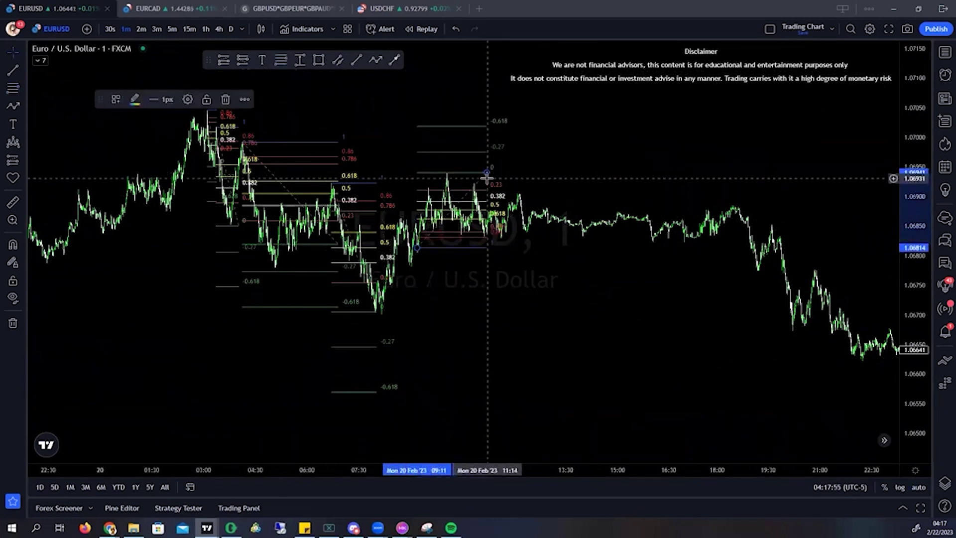
pyautogui.click(795, 179)
pyautogui.moveTo(795, 178); pyautogui.dragTo(718, 178)
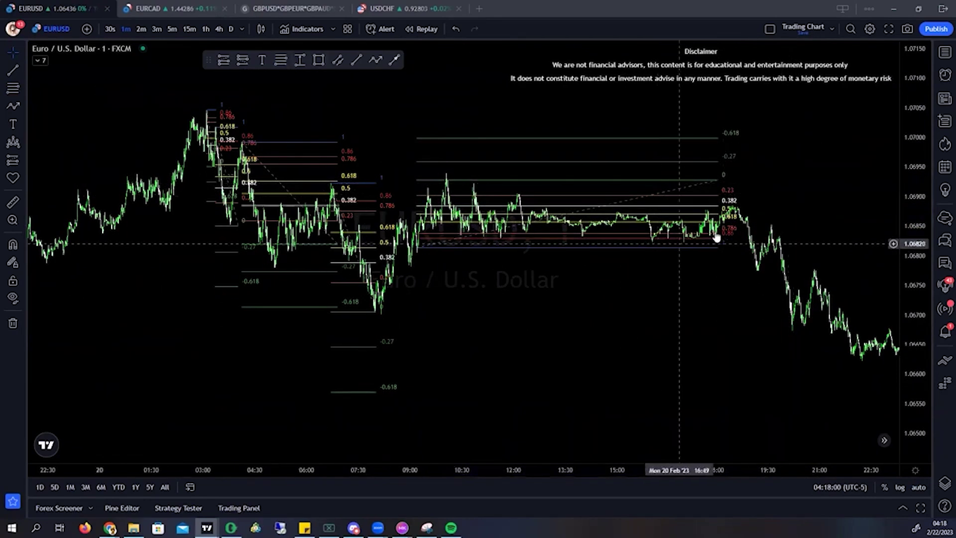
# Draw a Fibonacci retracement from the swing high near 18:30 at 1.06888 down to the following low at about 1.06775
pyautogui.moveTo(813, 201); pyautogui.dragTo(623, 186)
pyautogui.click(281, 59)
pyautogui.click(545, 190)
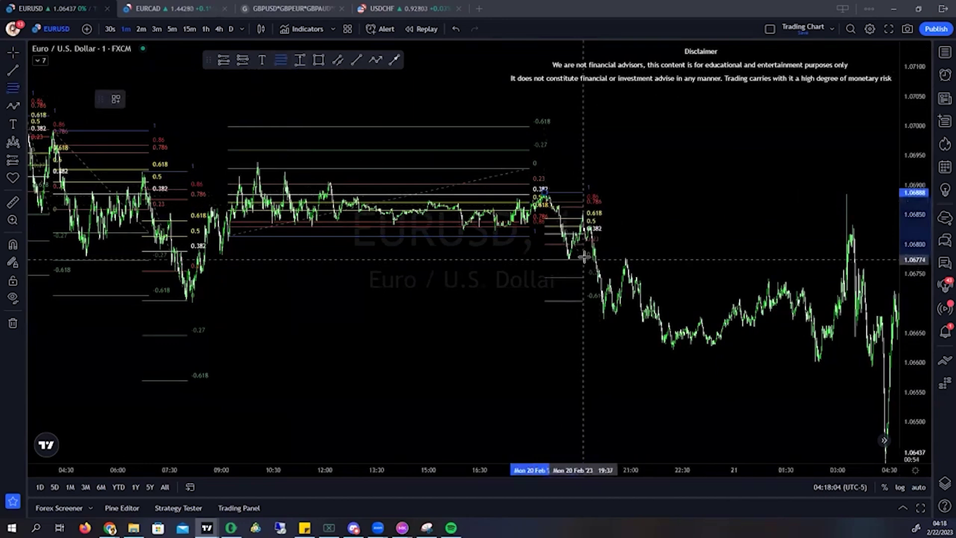
pyautogui.click(585, 258)
pyautogui.click(671, 247)
# Draw a Fibonacci retracement from 1.06830 near 20:00 down to the swing low level at 1.06677, with levels reaching past 21:00
pyautogui.scroll(2, 679, 247)
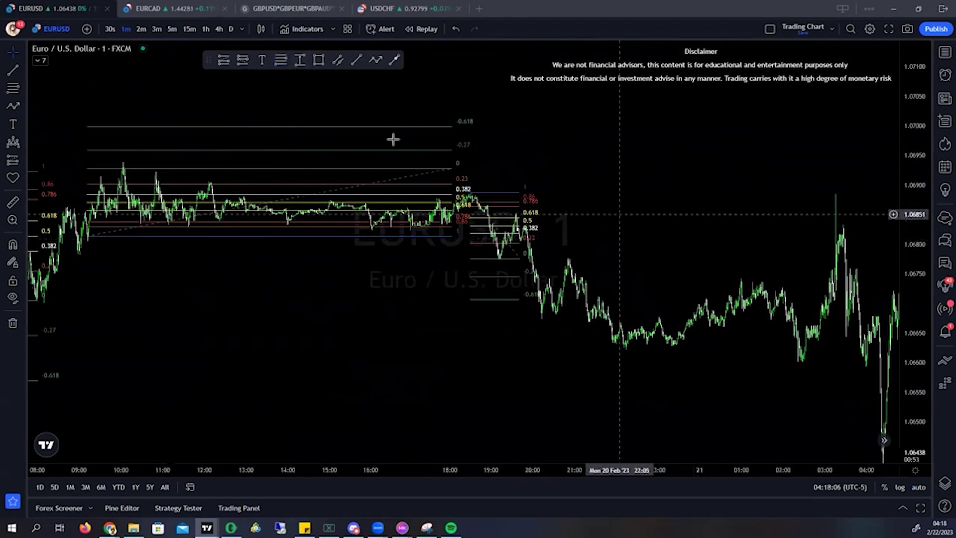
pyautogui.click(281, 60)
pyautogui.click(528, 228)
pyautogui.click(587, 318)
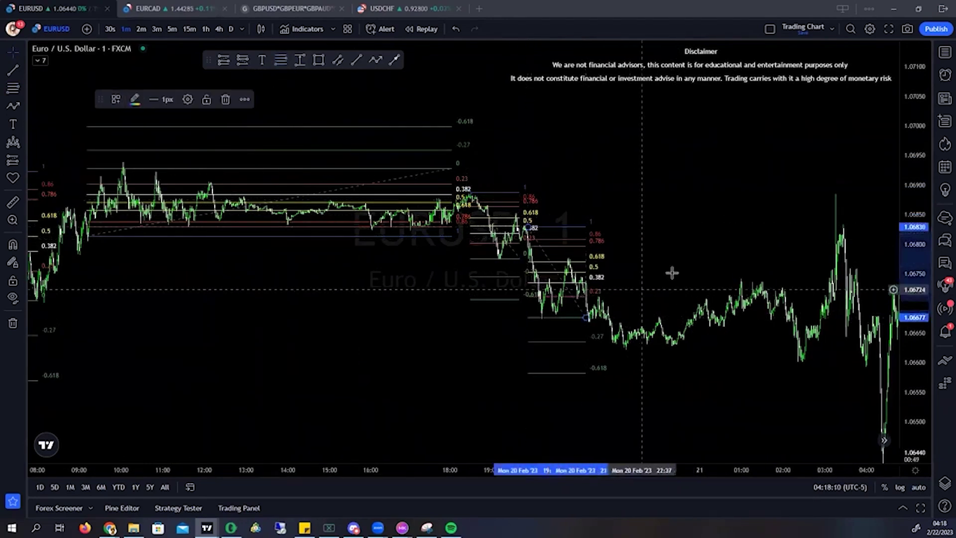
# Draw a Fibonacci retracement from the 20:57 high at 1.06776 to the low level at 1.06624 and extend its levels to 01:12
pyautogui.moveTo(636, 279); pyautogui.dragTo(576, 284)
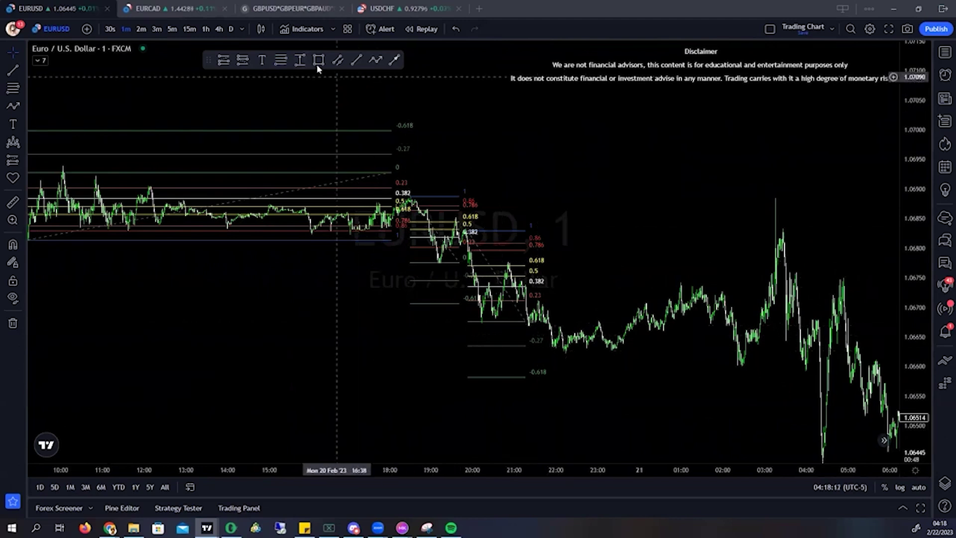
pyautogui.click(280, 60)
pyautogui.click(513, 262)
pyautogui.click(690, 353)
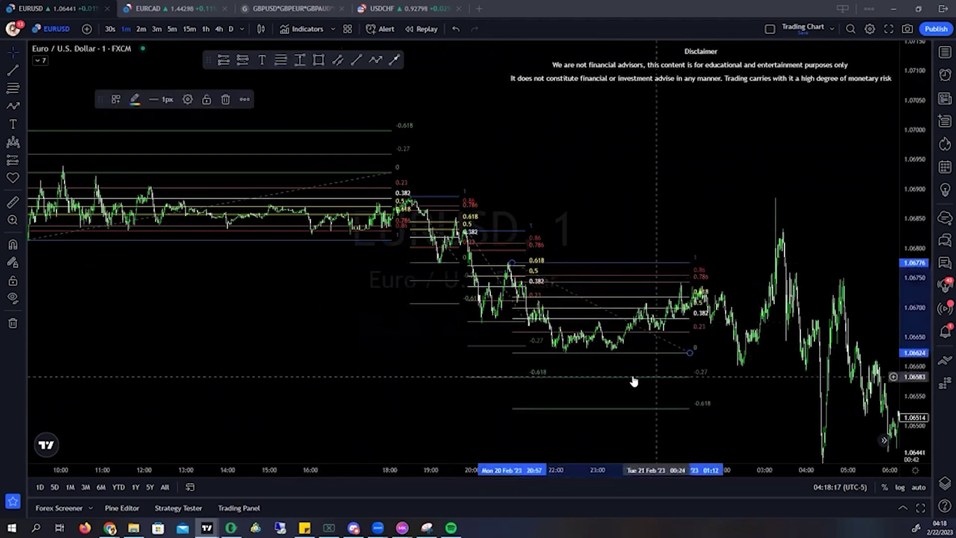
pyautogui.click(377, 391)
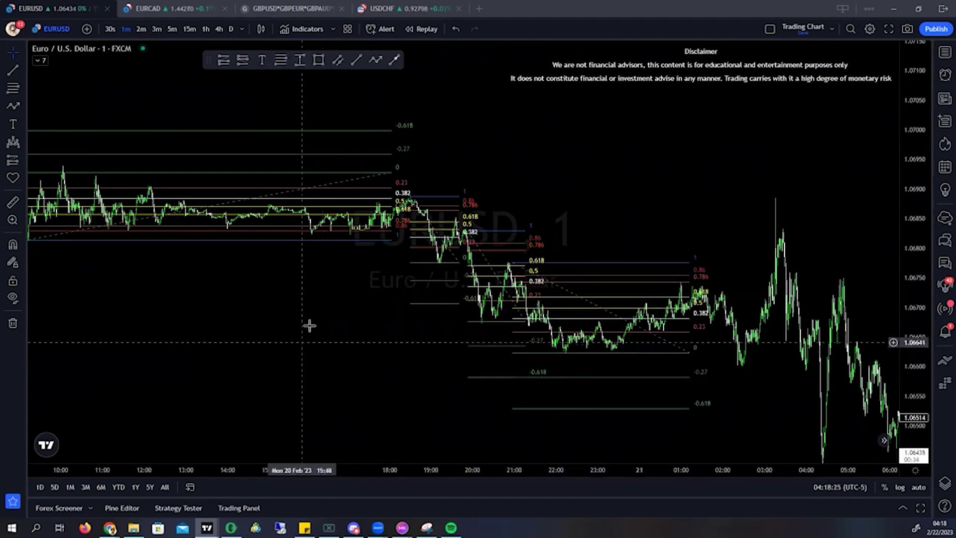
# Review the retracements across the 20 February swings and examine the one-minute price action through 21 and 22 February
pyautogui.scroll(-3, 304, 333)
pyautogui.scroll(-1, 604, 317)
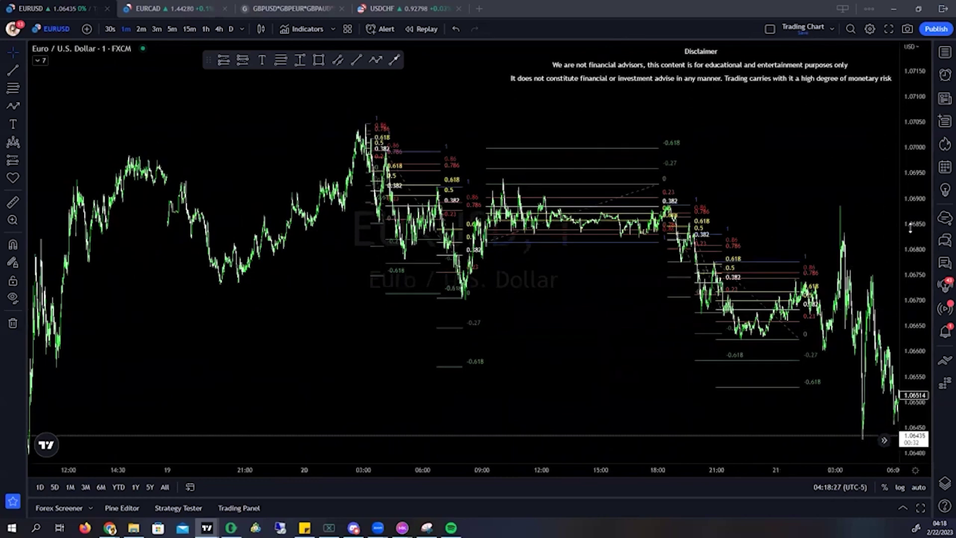
pyautogui.moveTo(810, 214); pyautogui.dragTo(650, 219)
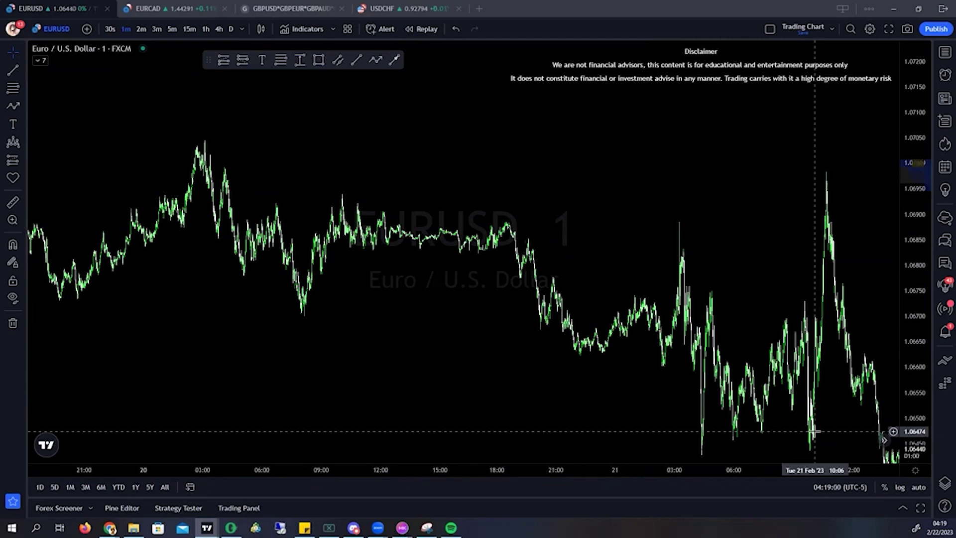
pyautogui.scroll(10, 815, 432)
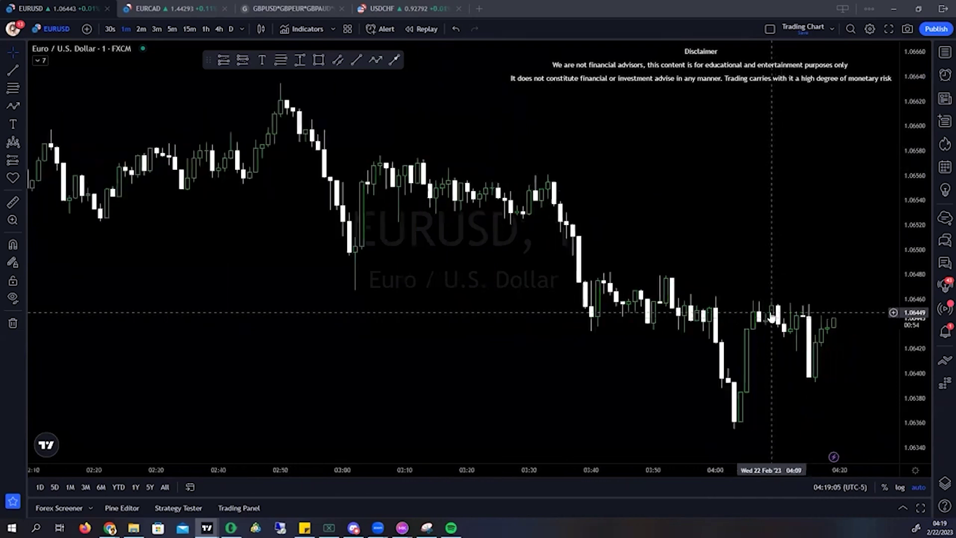
pyautogui.scroll(-4, 768, 324)
pyautogui.moveTo(776, 326); pyautogui.dragTo(548, 335)
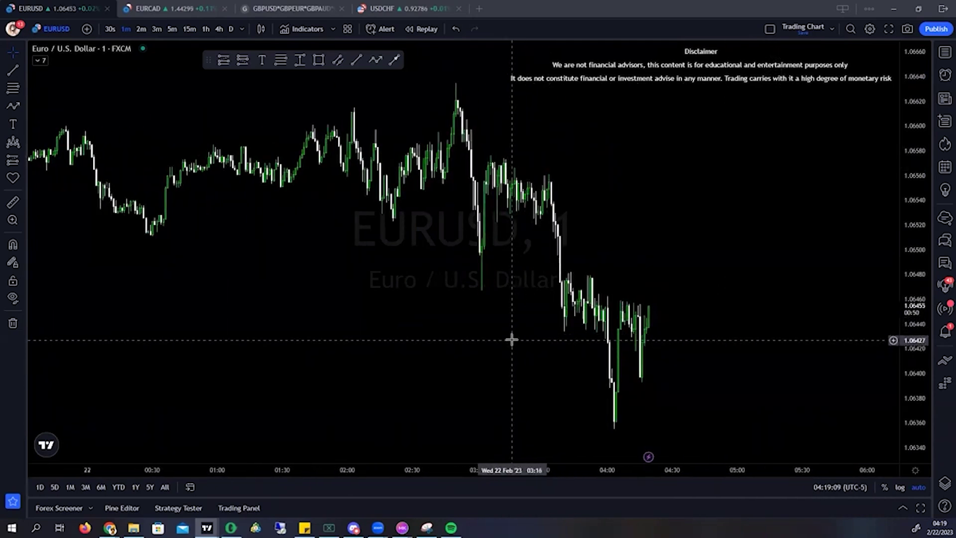
pyautogui.scroll(-6, 470, 314)
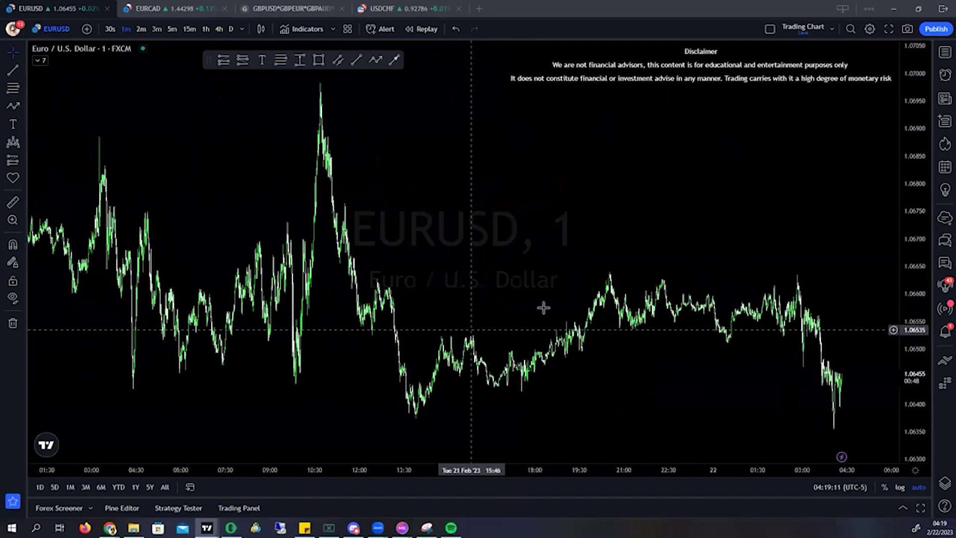
pyautogui.scroll(-1, 623, 346)
pyautogui.scroll(1, 621, 345)
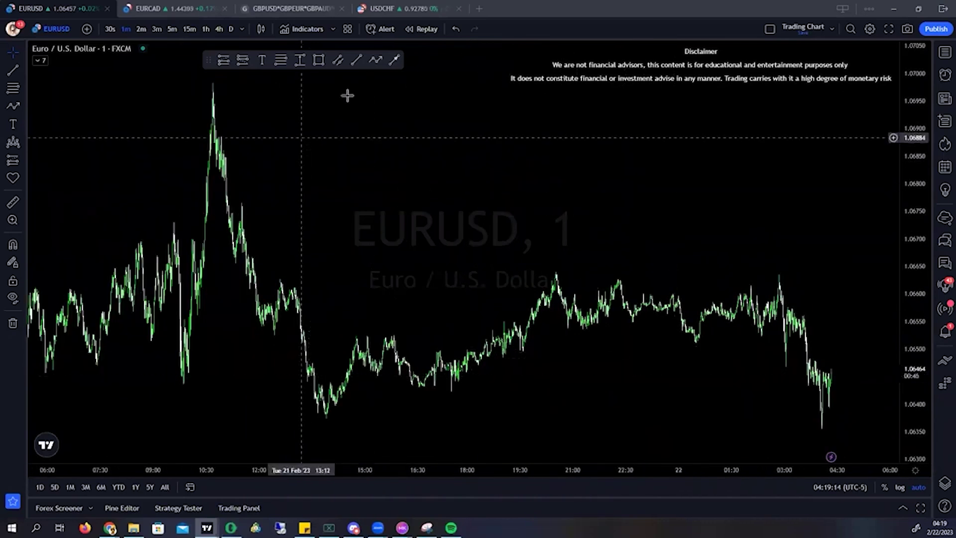
# Draw a Fibonacci retracement from the 21 February 10:40 high at 1.06974 to about 1.0624, extending its levels past the current candle
pyautogui.click(281, 59)
pyautogui.click(213, 88)
pyautogui.click(572, 456)
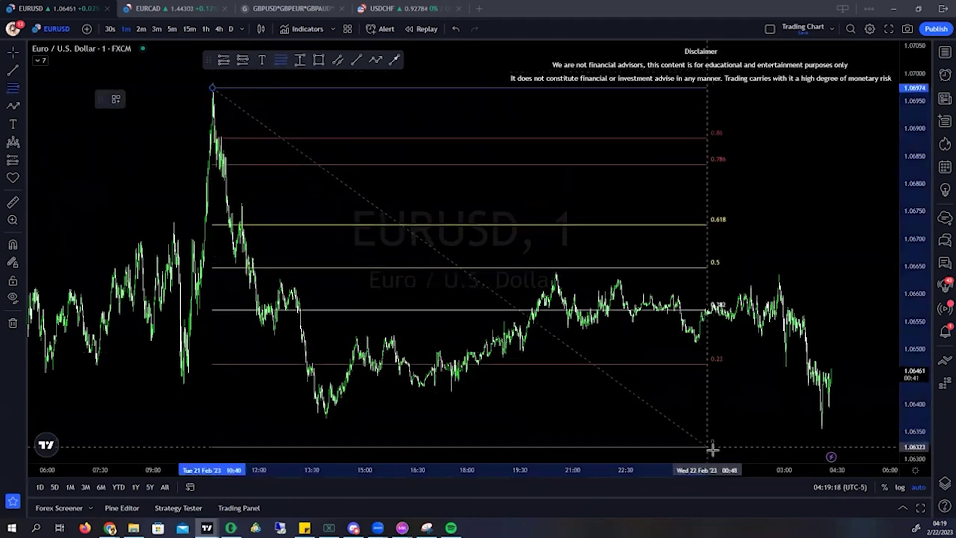
pyautogui.click(698, 440)
pyautogui.moveTo(762, 433); pyautogui.dragTo(749, 391)
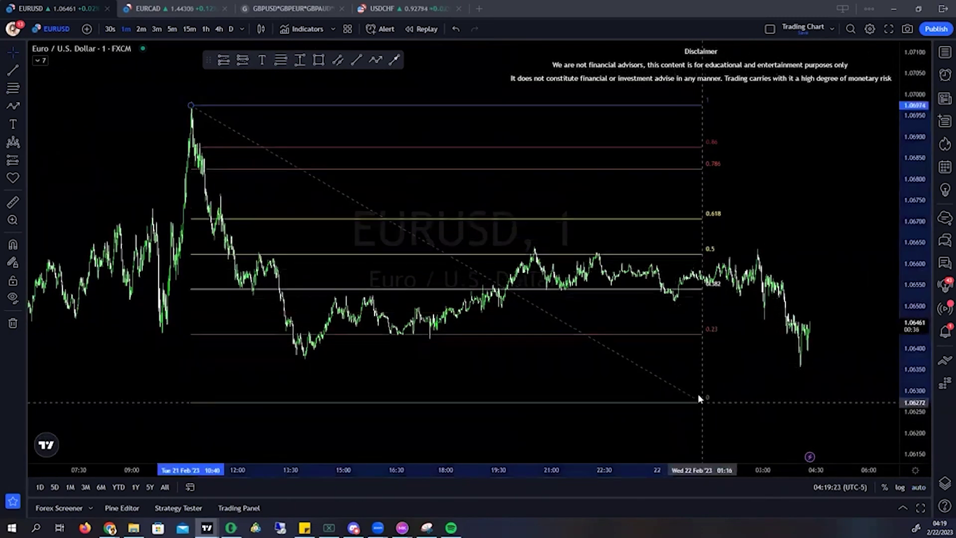
pyautogui.moveTo(699, 399); pyautogui.dragTo(812, 406)
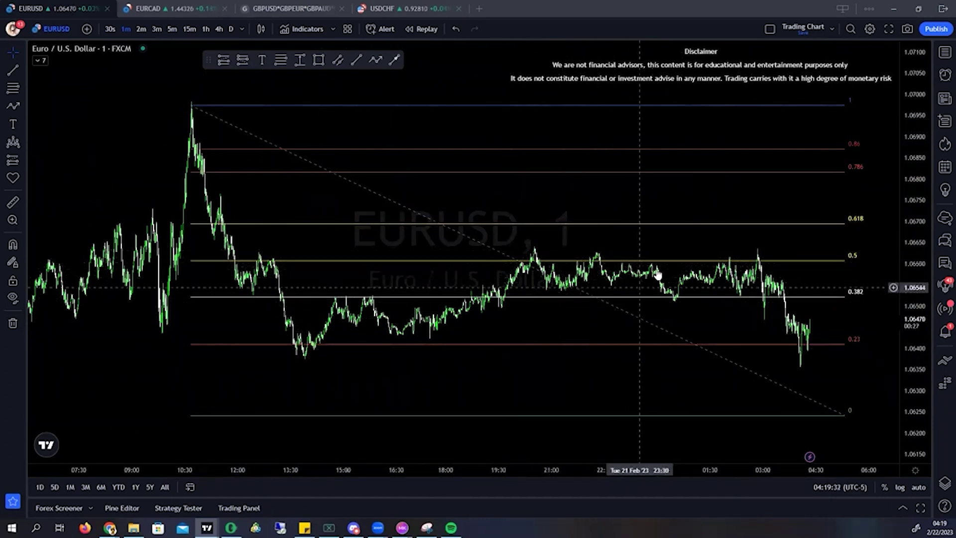
pyautogui.moveTo(829, 372); pyautogui.dragTo(785, 351)
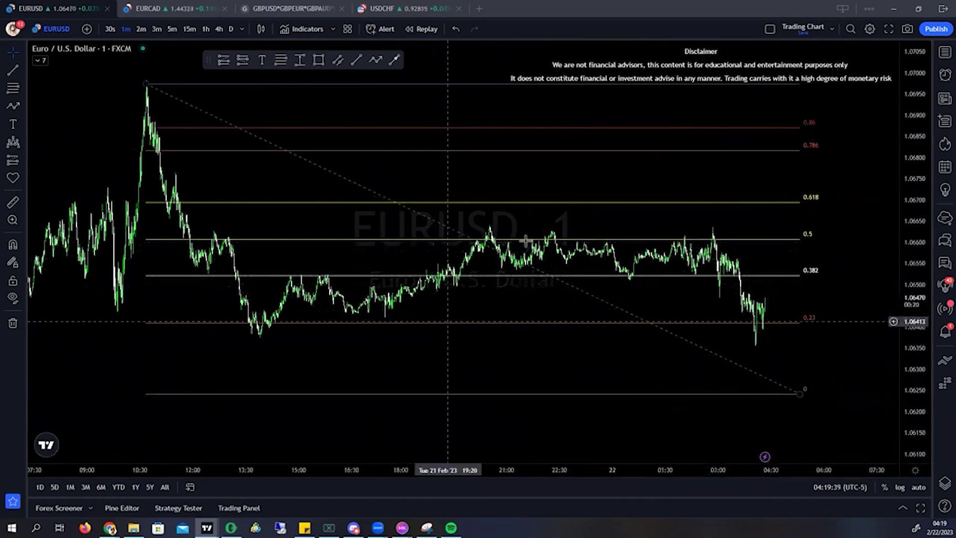
# Take the EURUSD chart through the daily and four-hour timeframes and settle on the one-hour timeframe
pyautogui.click(230, 29)
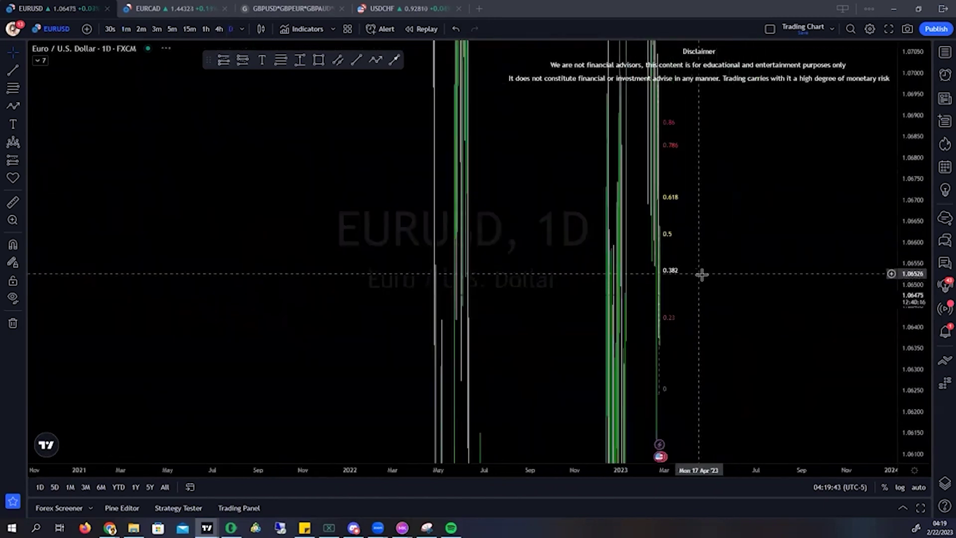
pyautogui.scroll(5, 797, 301)
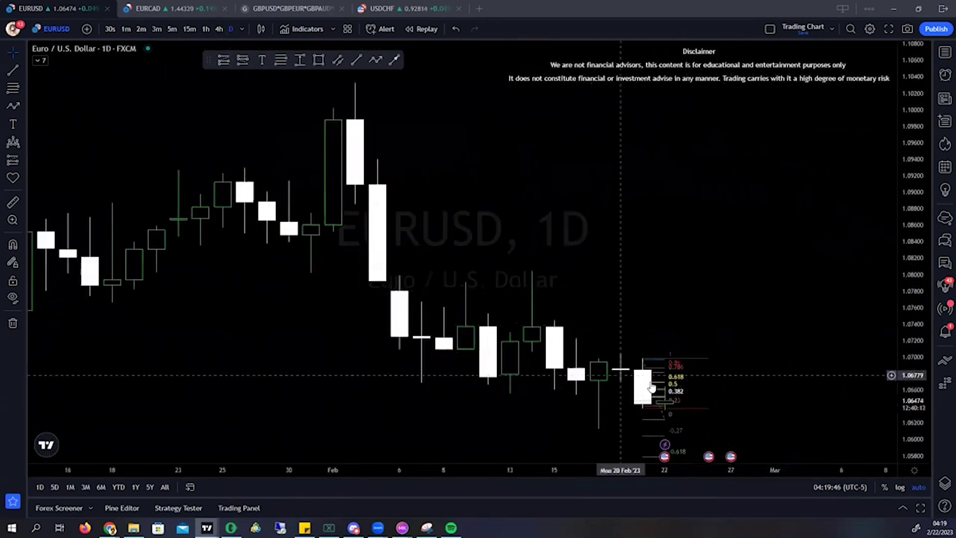
pyautogui.click(219, 29)
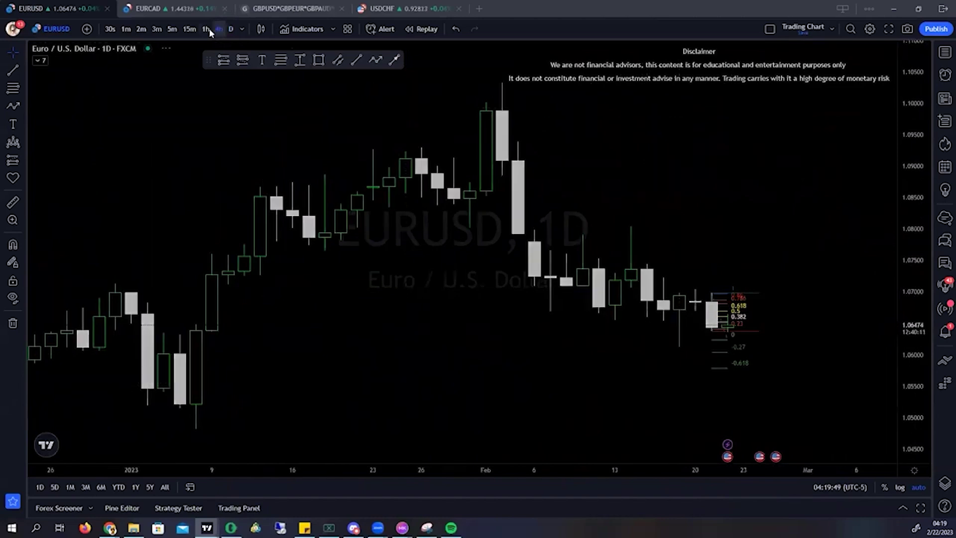
pyautogui.click(206, 28)
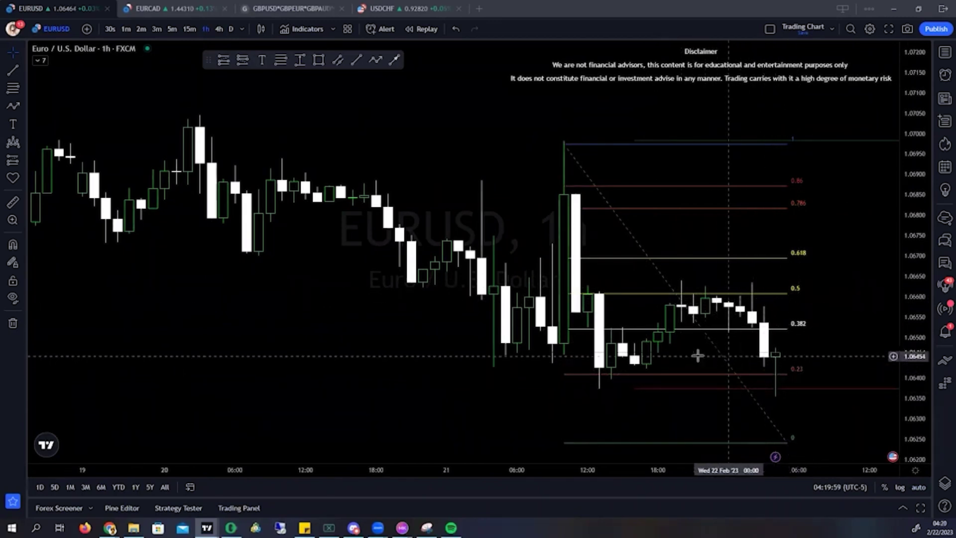
# Delete the Fibonacci retracement drawn from the 21 February high on the one-hour chart
pyautogui.click(640, 377)
pyautogui.press('Delete')
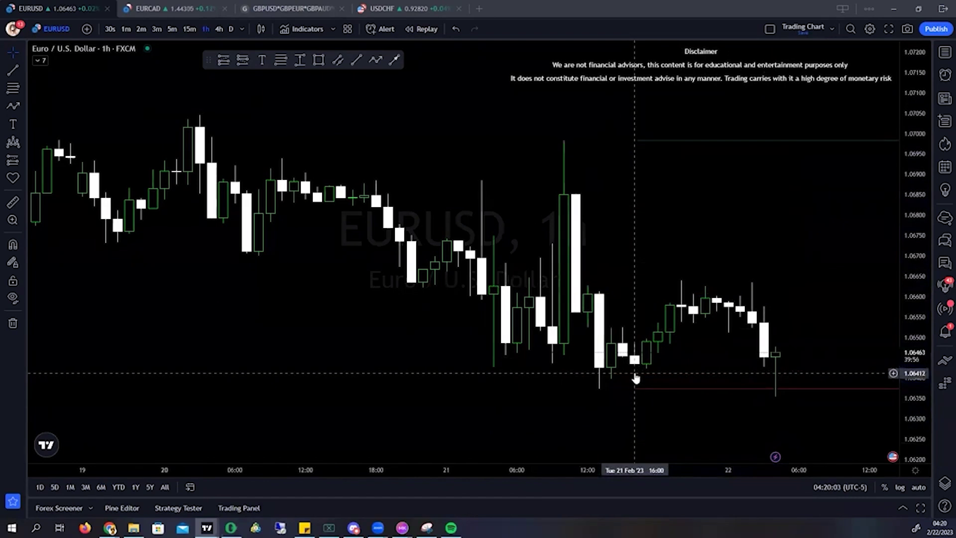